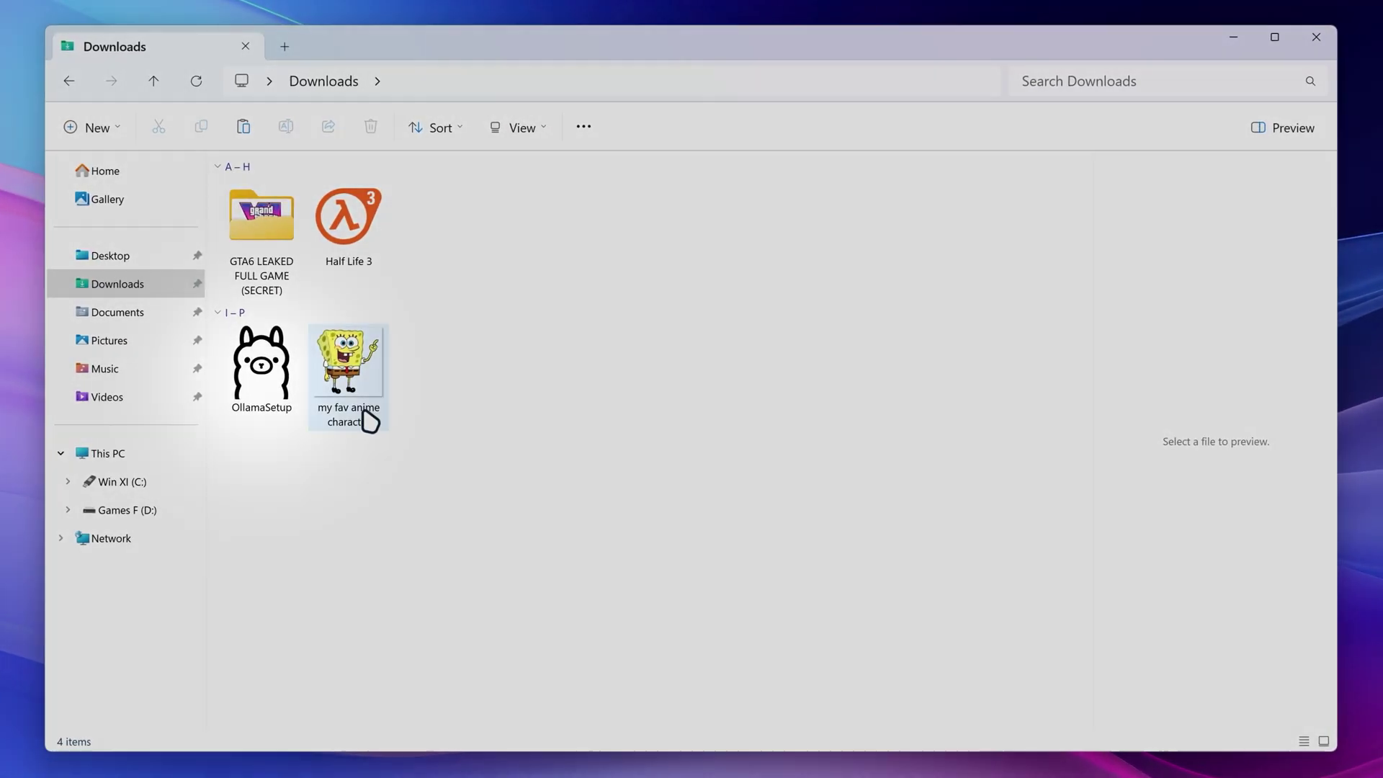
# Run the OllamaSetup installer from the Downloads folder and start the Ollama installation.
pyautogui.click(262, 395)
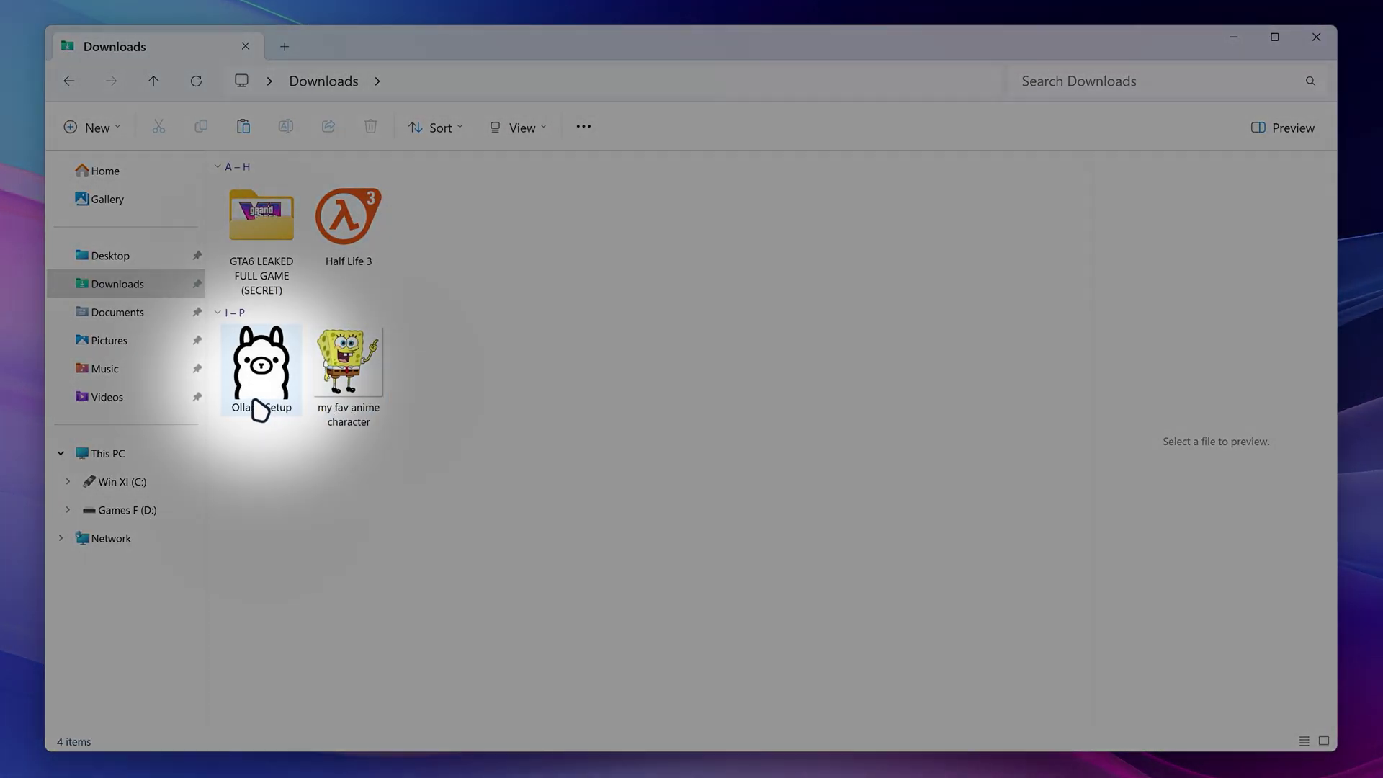
pyautogui.doubleClick(317, 497)
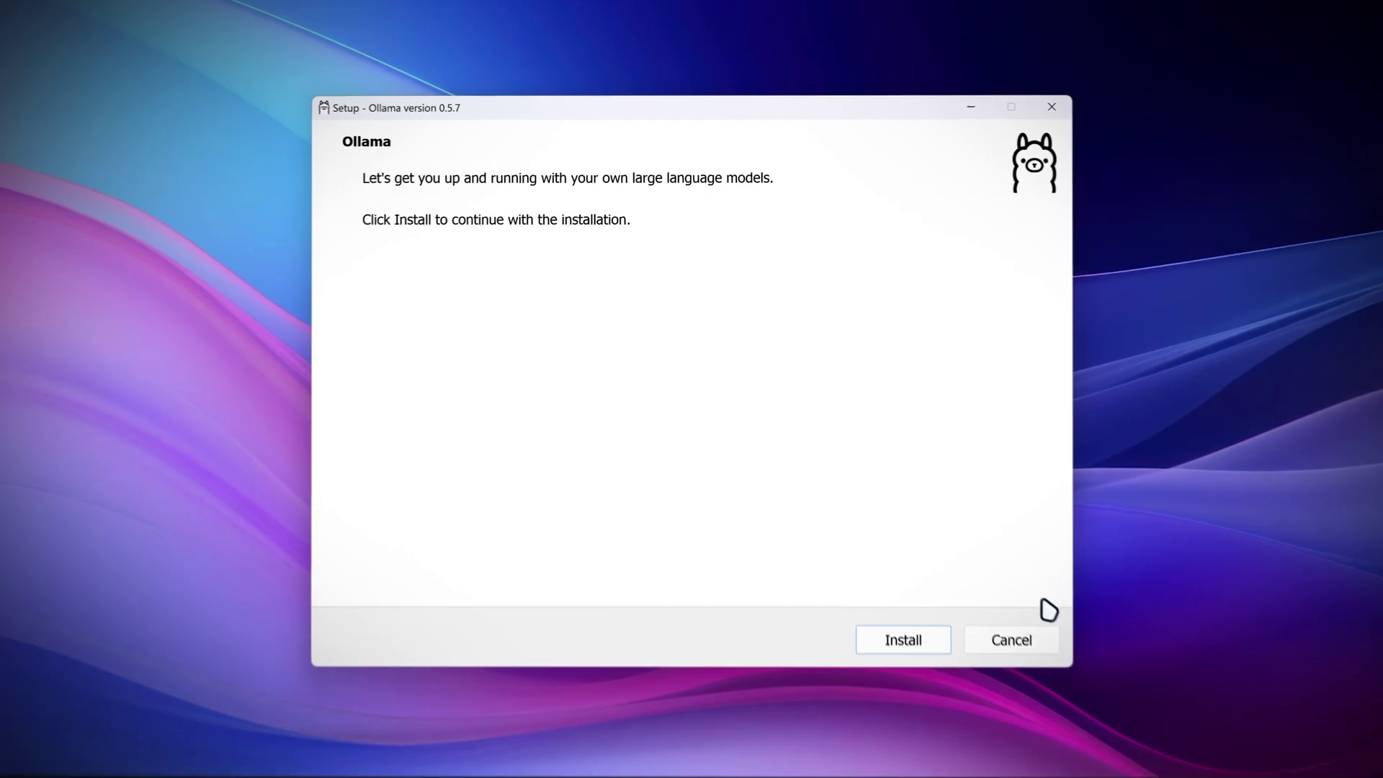
pyautogui.click(955, 677)
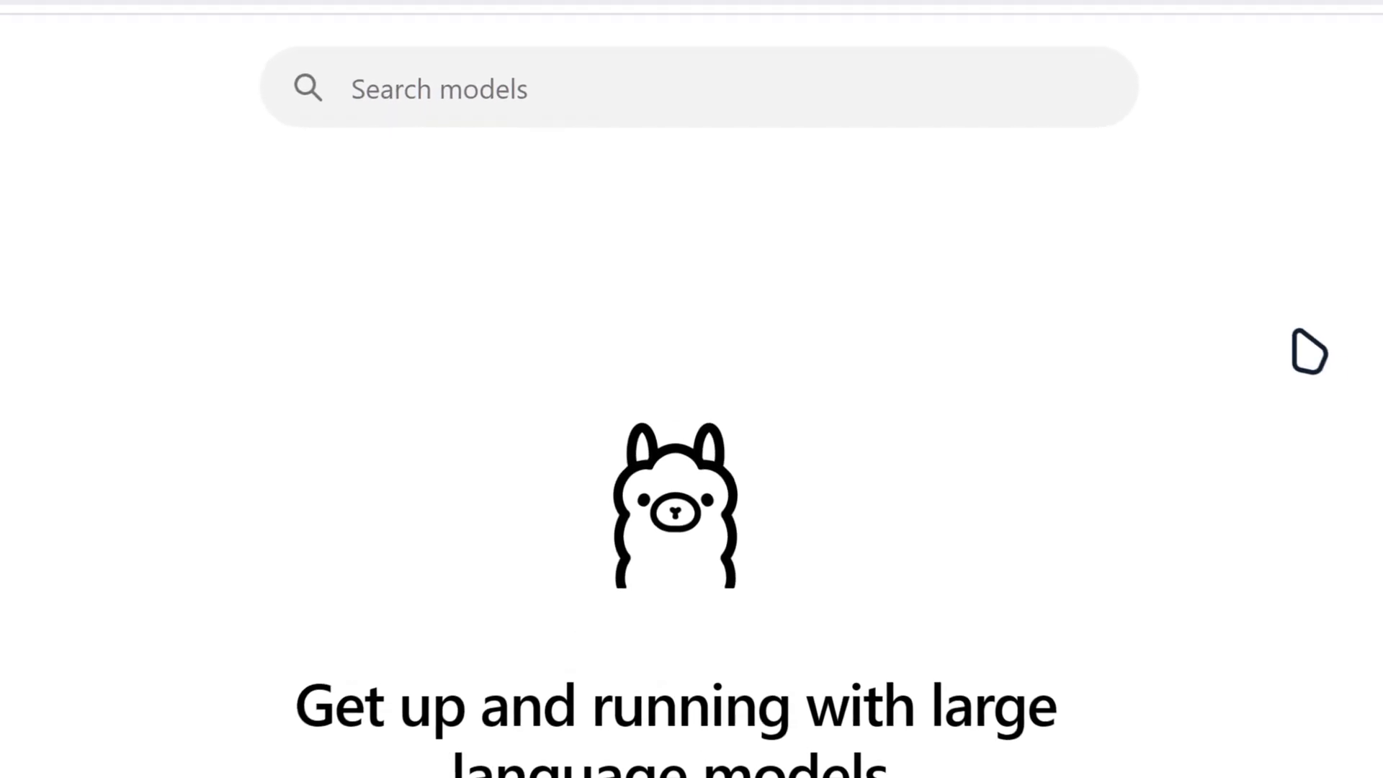
# Search the Ollama website's models for "deepseek".
pyautogui.click(718, 114)
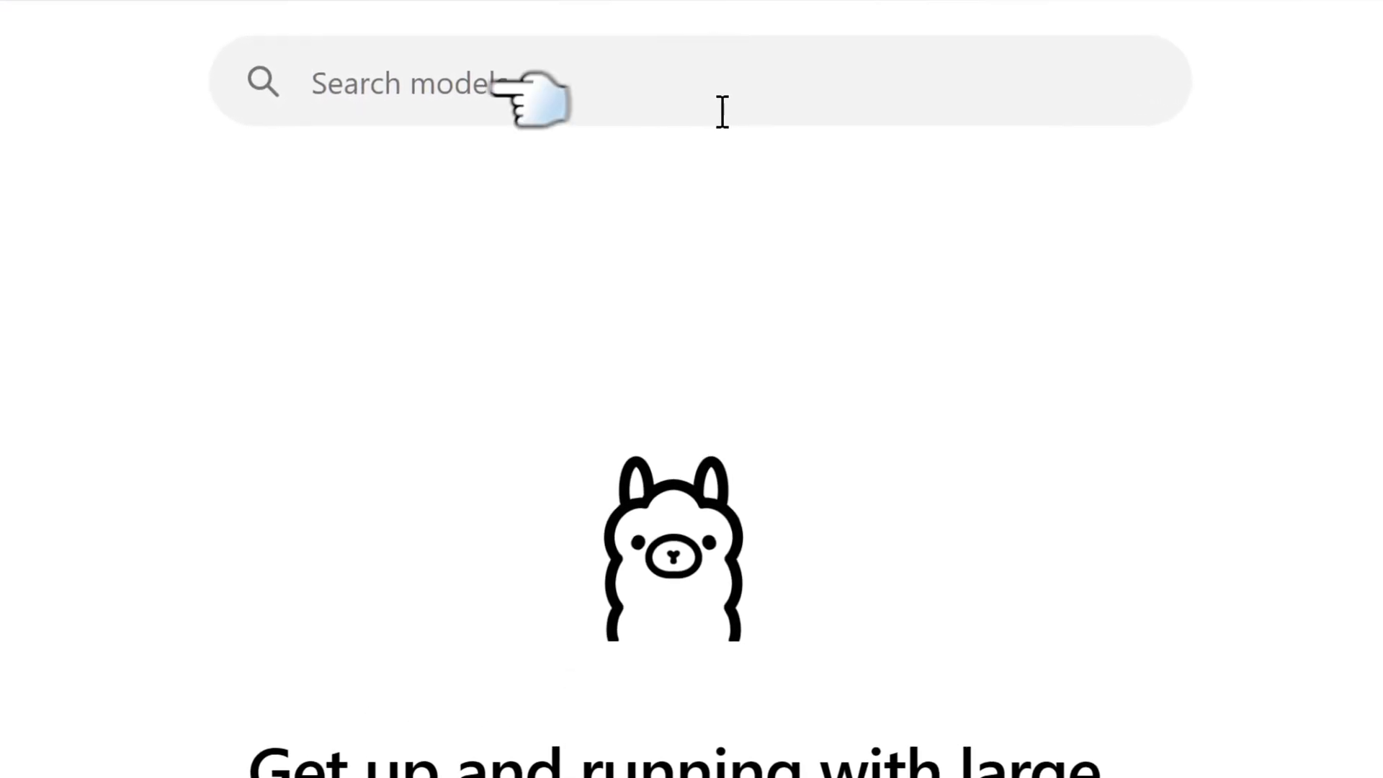
pyautogui.write('deepseek')
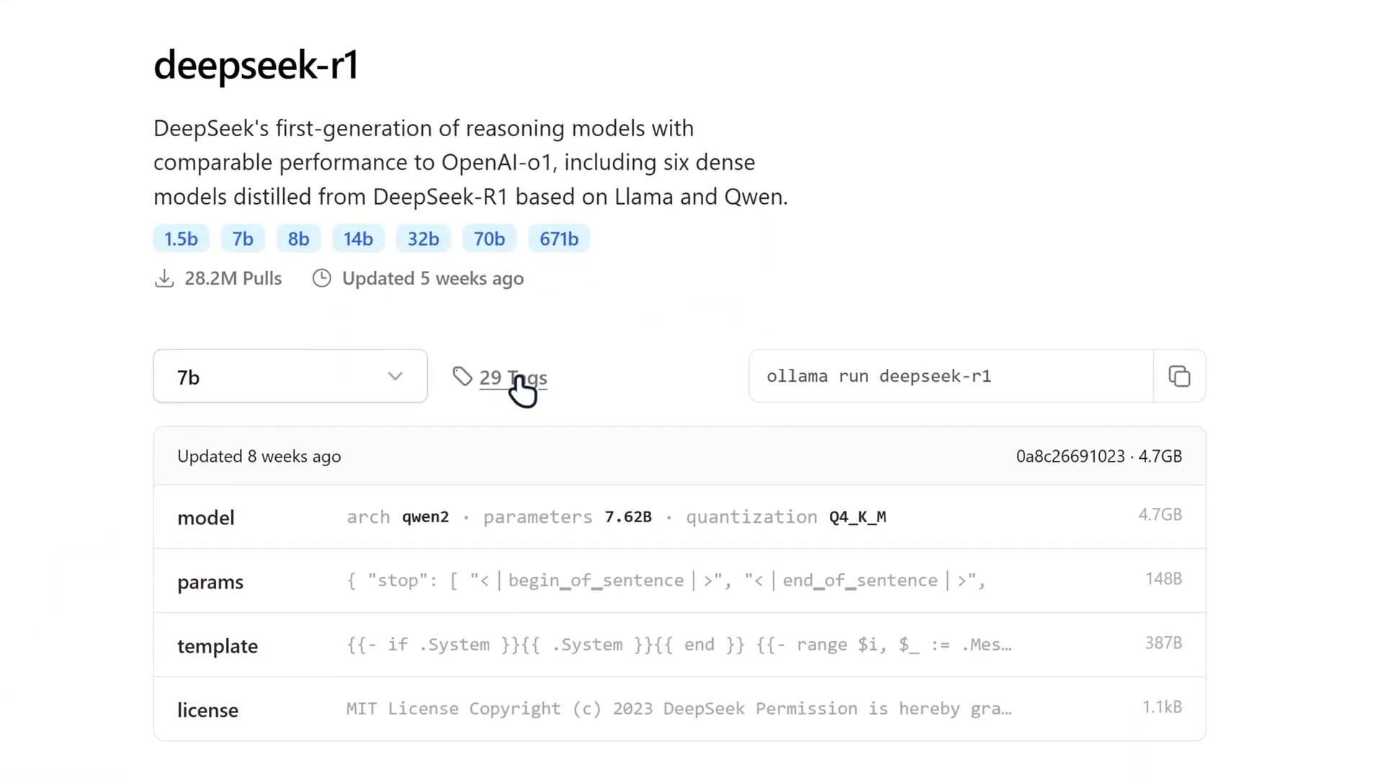
# Choose the 1.5b version of deepseek-r1 and copy its run command.
pyautogui.click(323, 396)
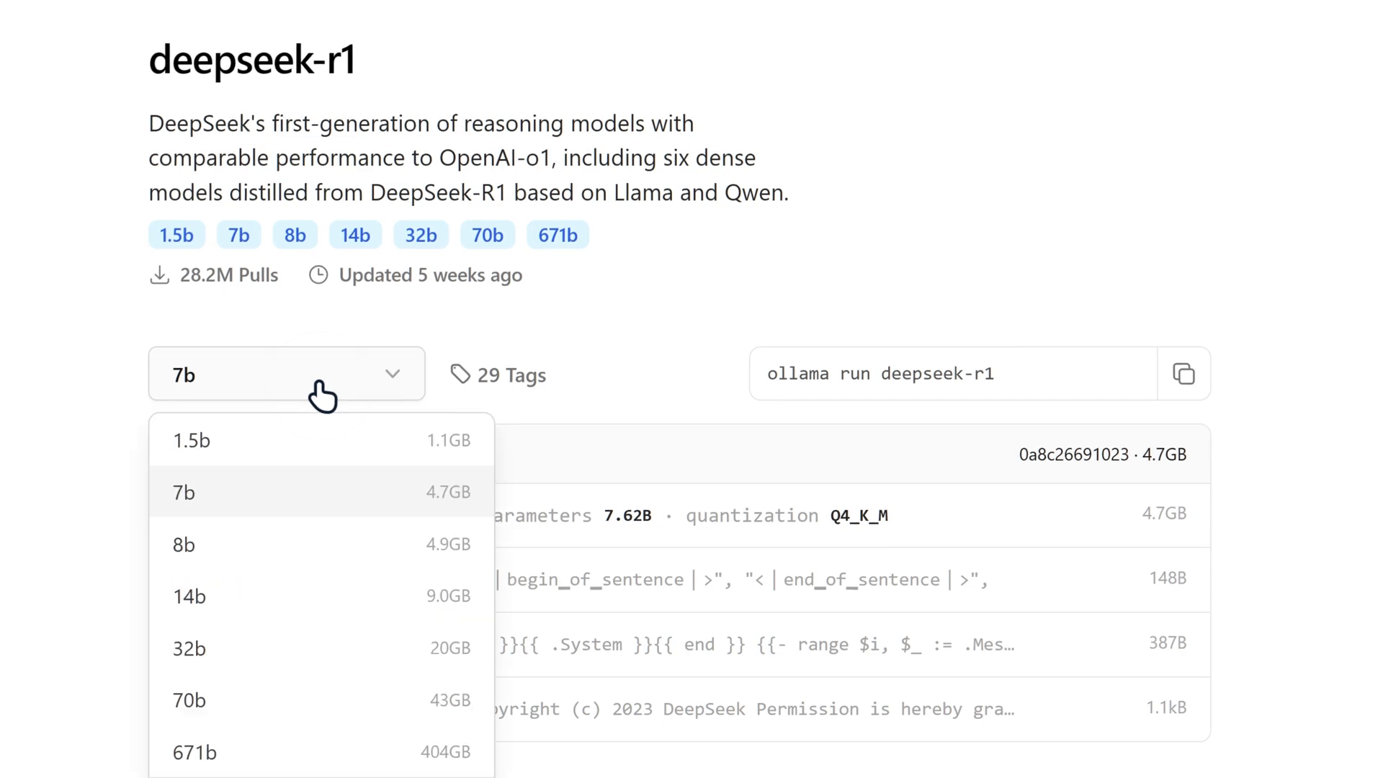
pyautogui.scroll(-2, 504, 364)
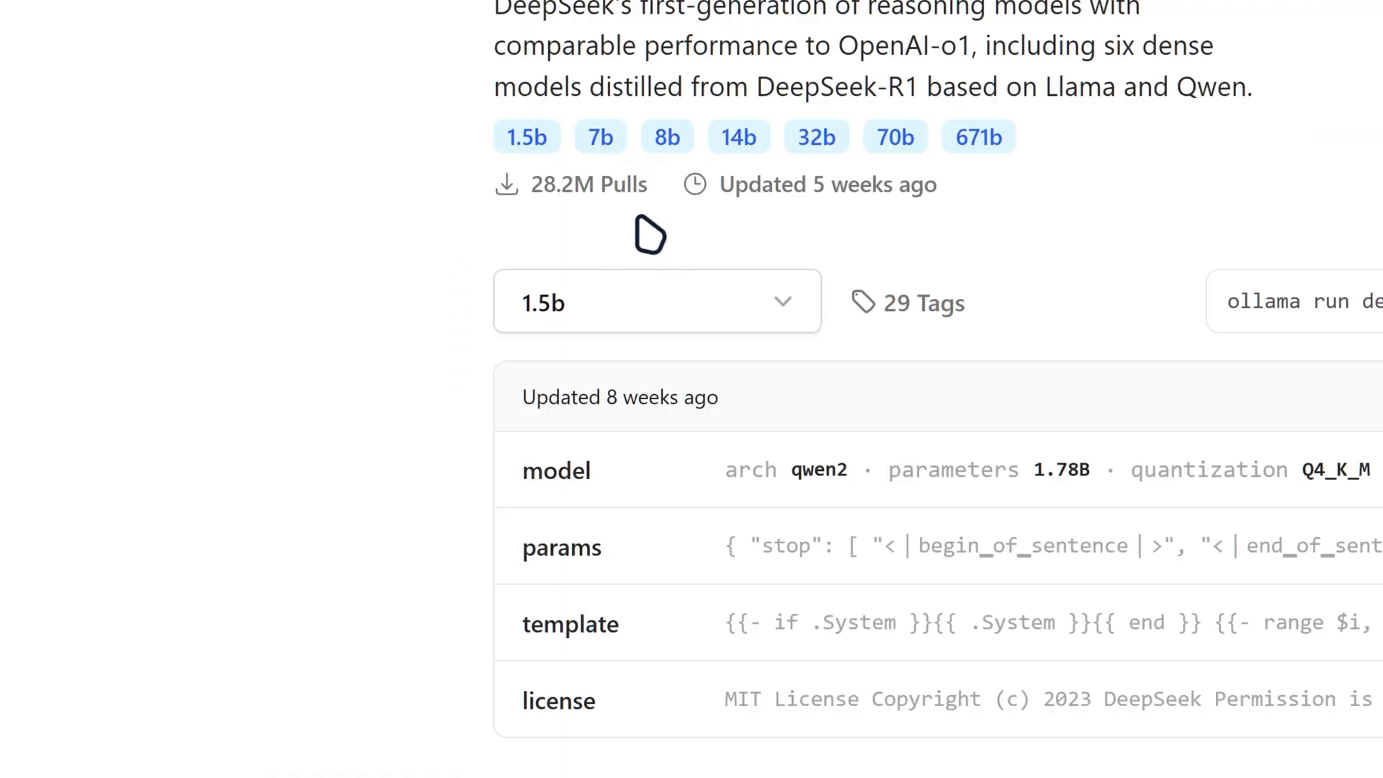
pyautogui.click(1382, 299)
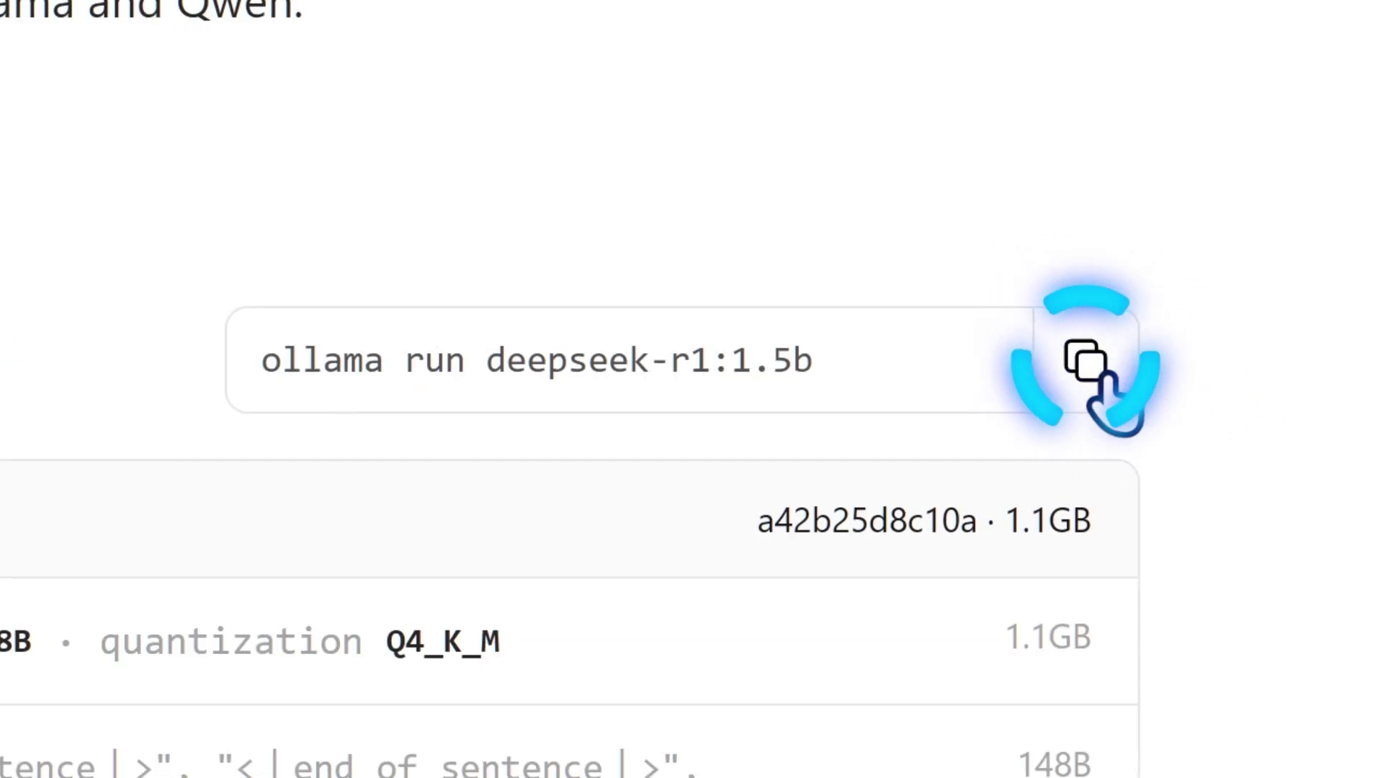
pyautogui.click(1089, 363)
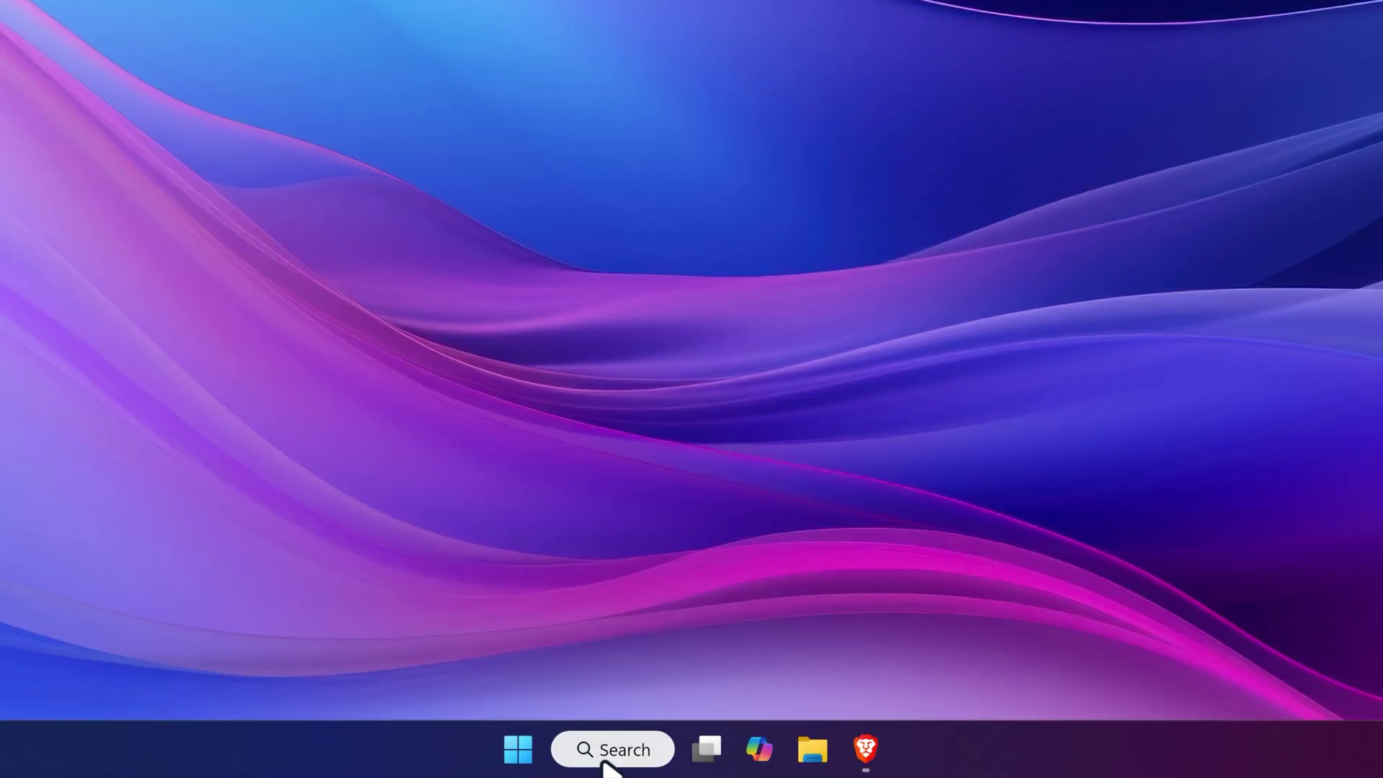
# Open Notepad and paste the command "ollama run deepseek-r1:1.5b" into the empty document.
pyautogui.click(610, 756)
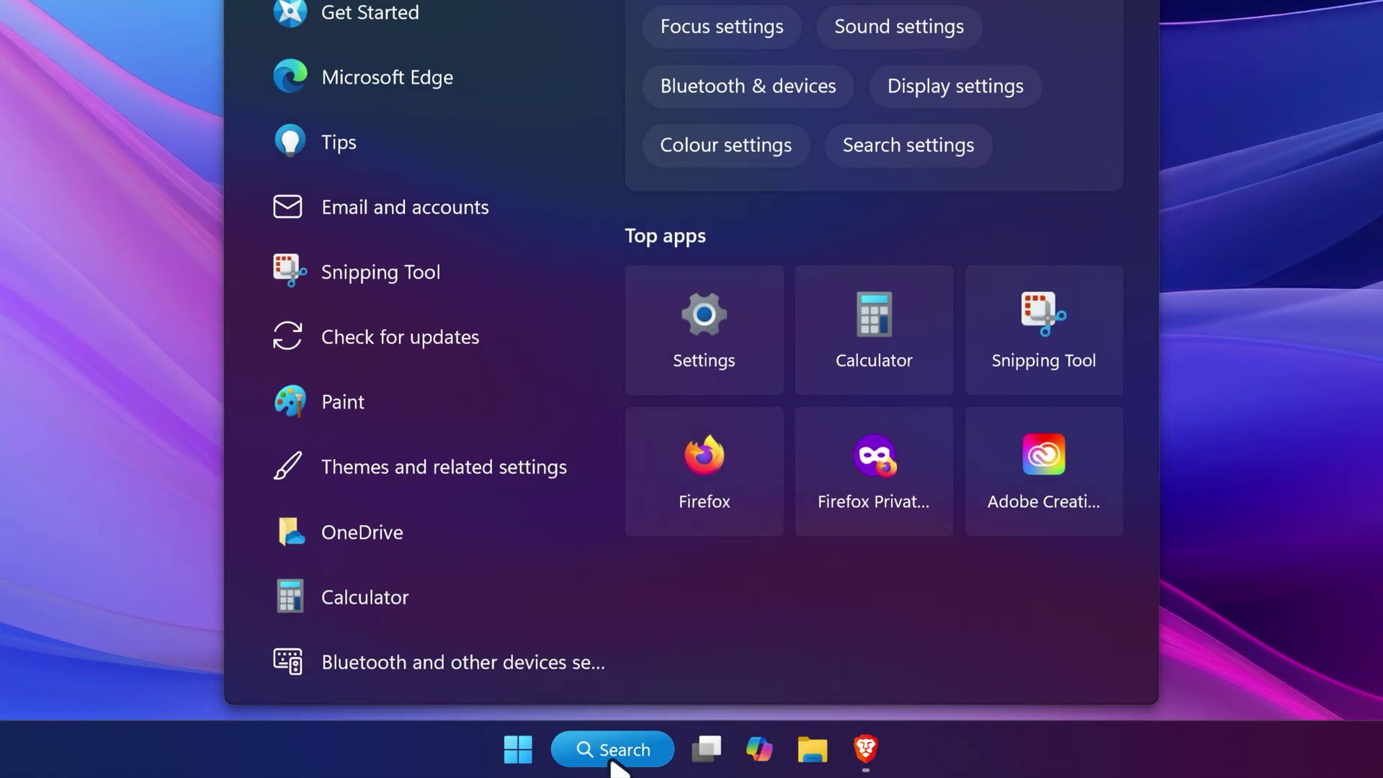
pyautogui.write('note')
pyautogui.click(557, 254)
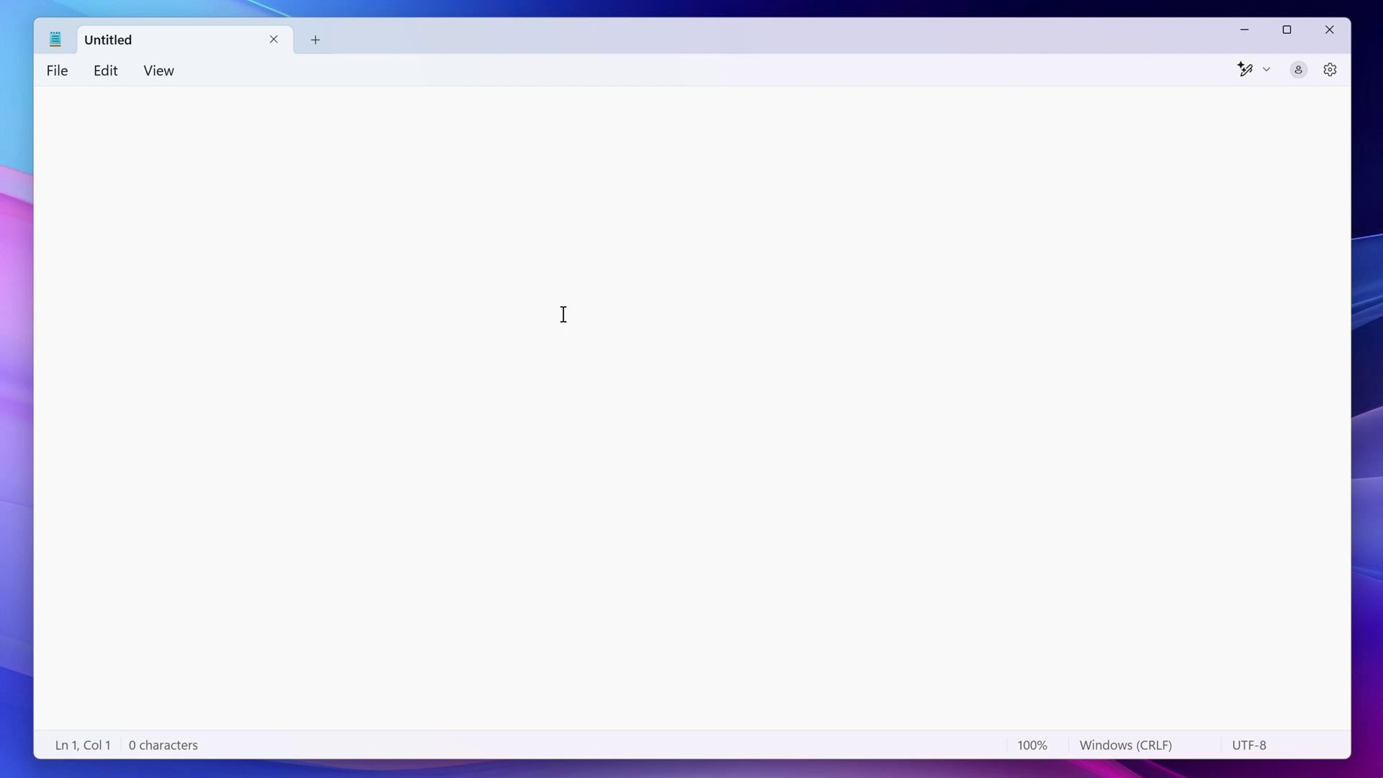
pyautogui.rightClick(74, 109)
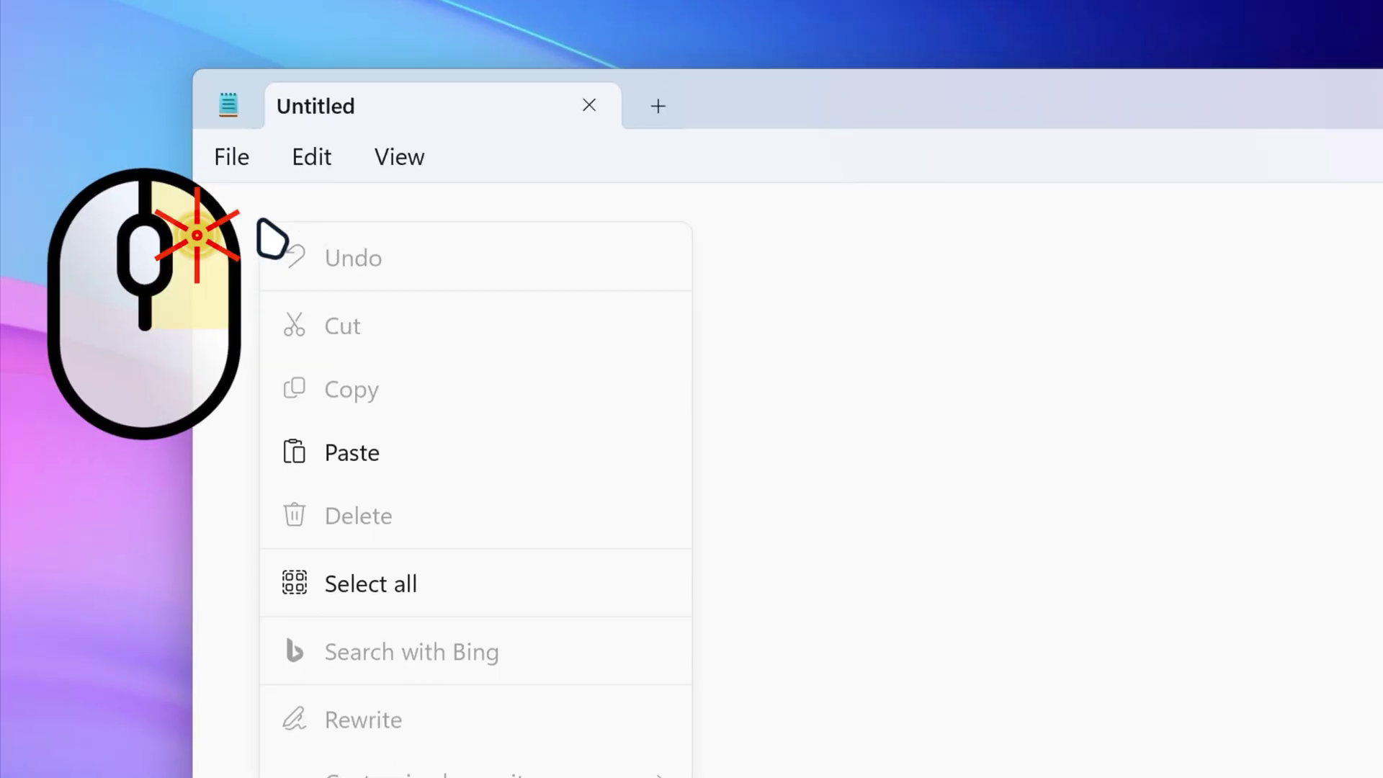
pyautogui.click(455, 459)
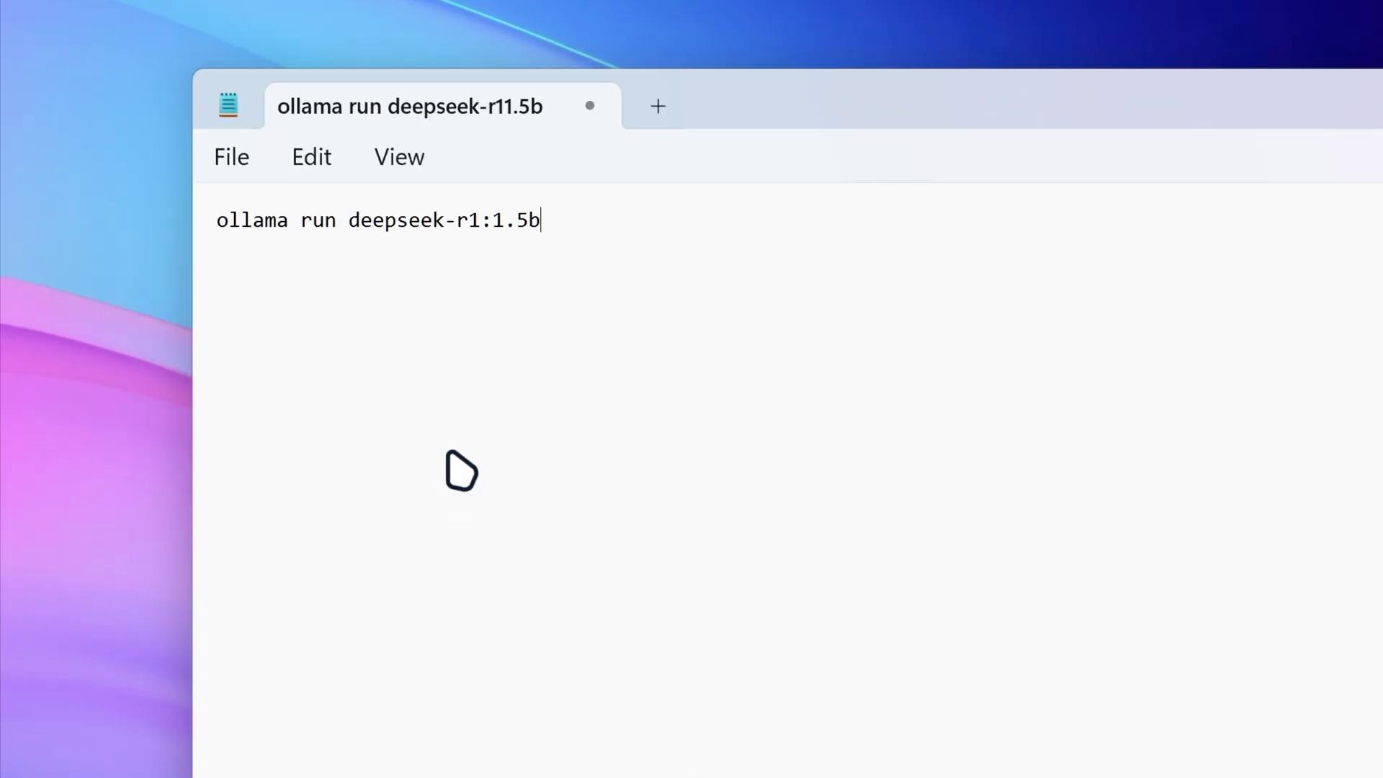
# Save the document to the Desktop as "deepseek-r1 1.5b.bat" with the file type All files.
pyautogui.click(229, 176)
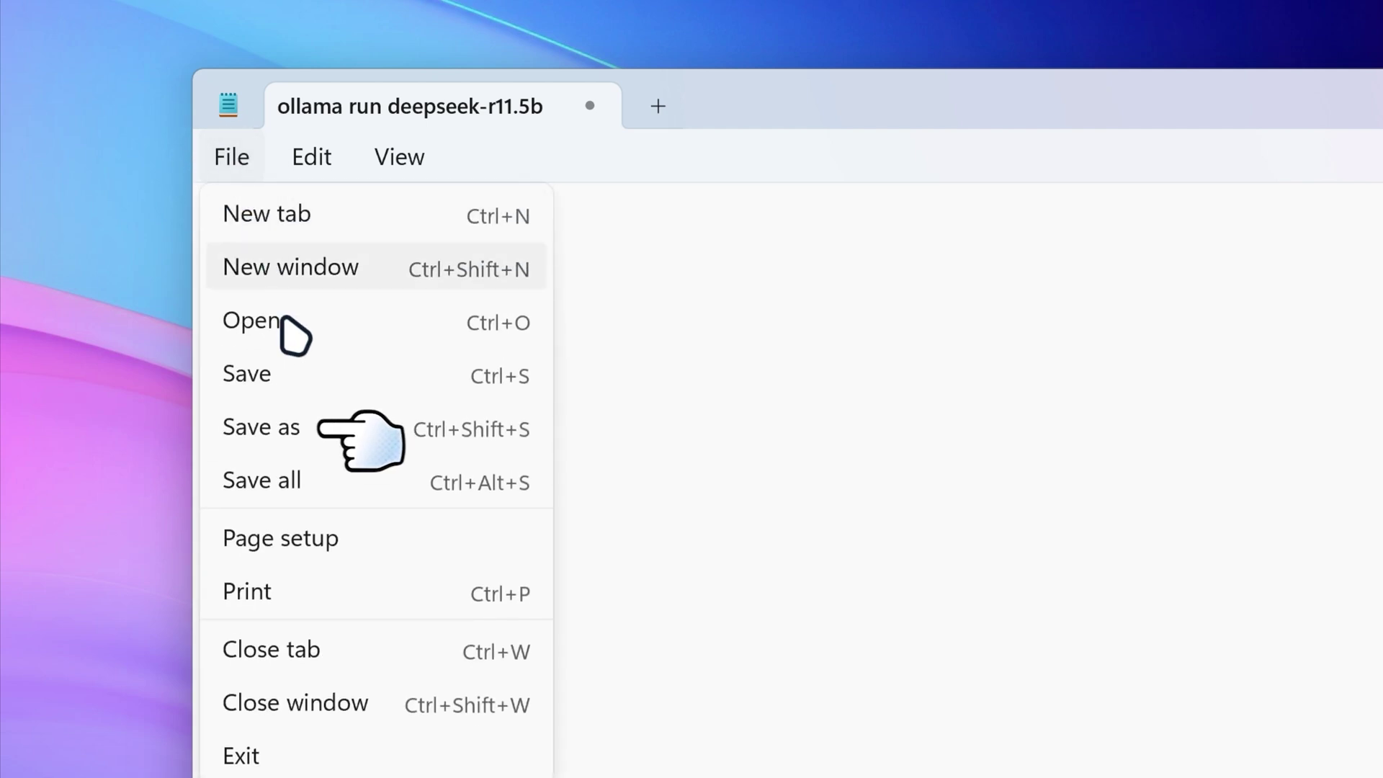
pyautogui.click(339, 430)
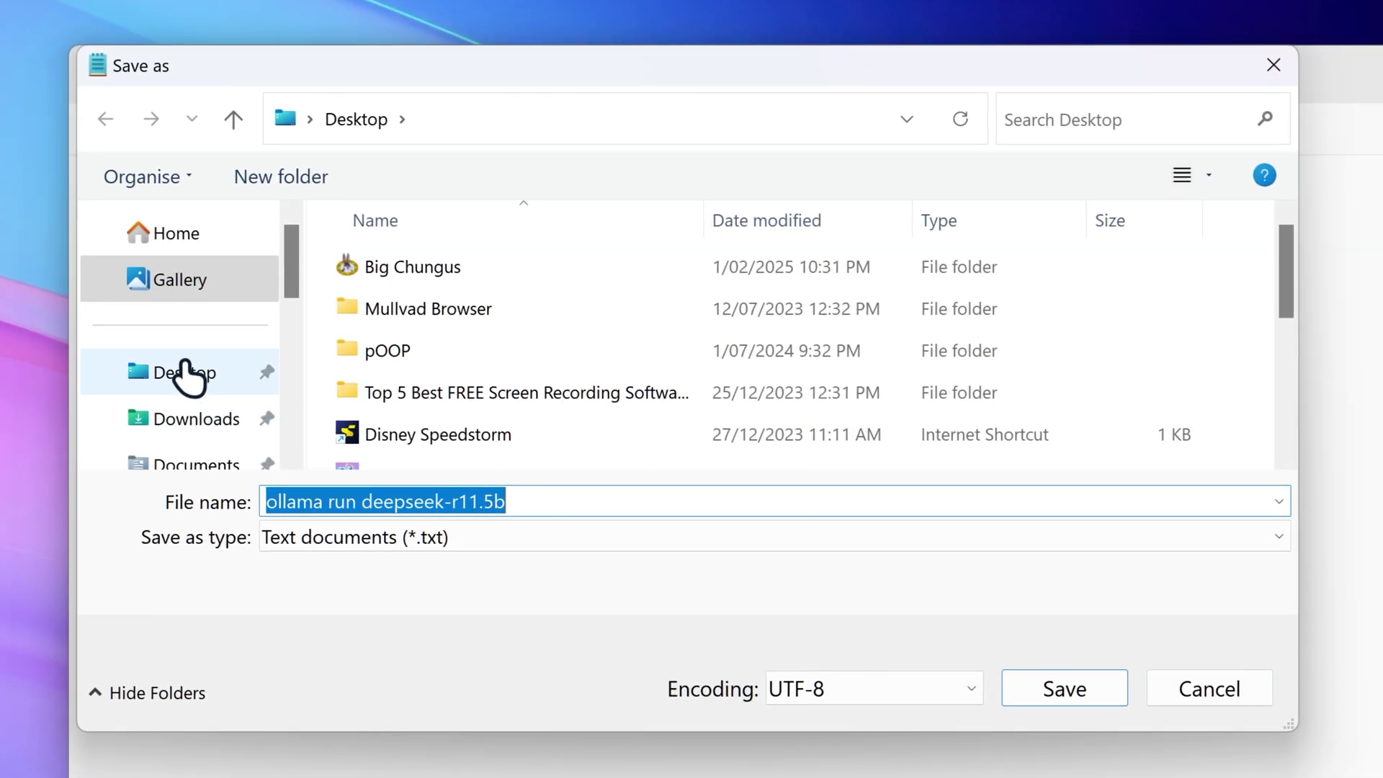
pyautogui.click(185, 374)
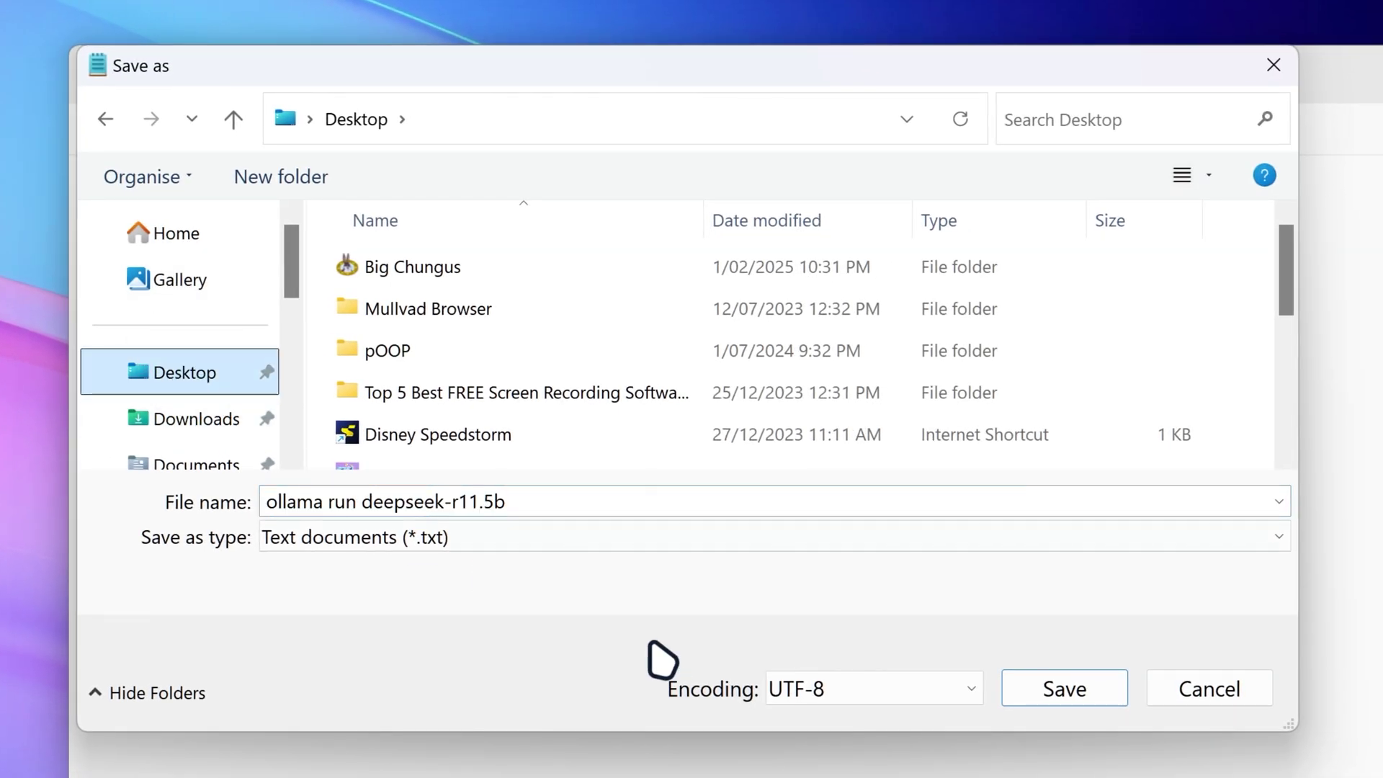
pyautogui.click(469, 504)
pyautogui.click(394, 503)
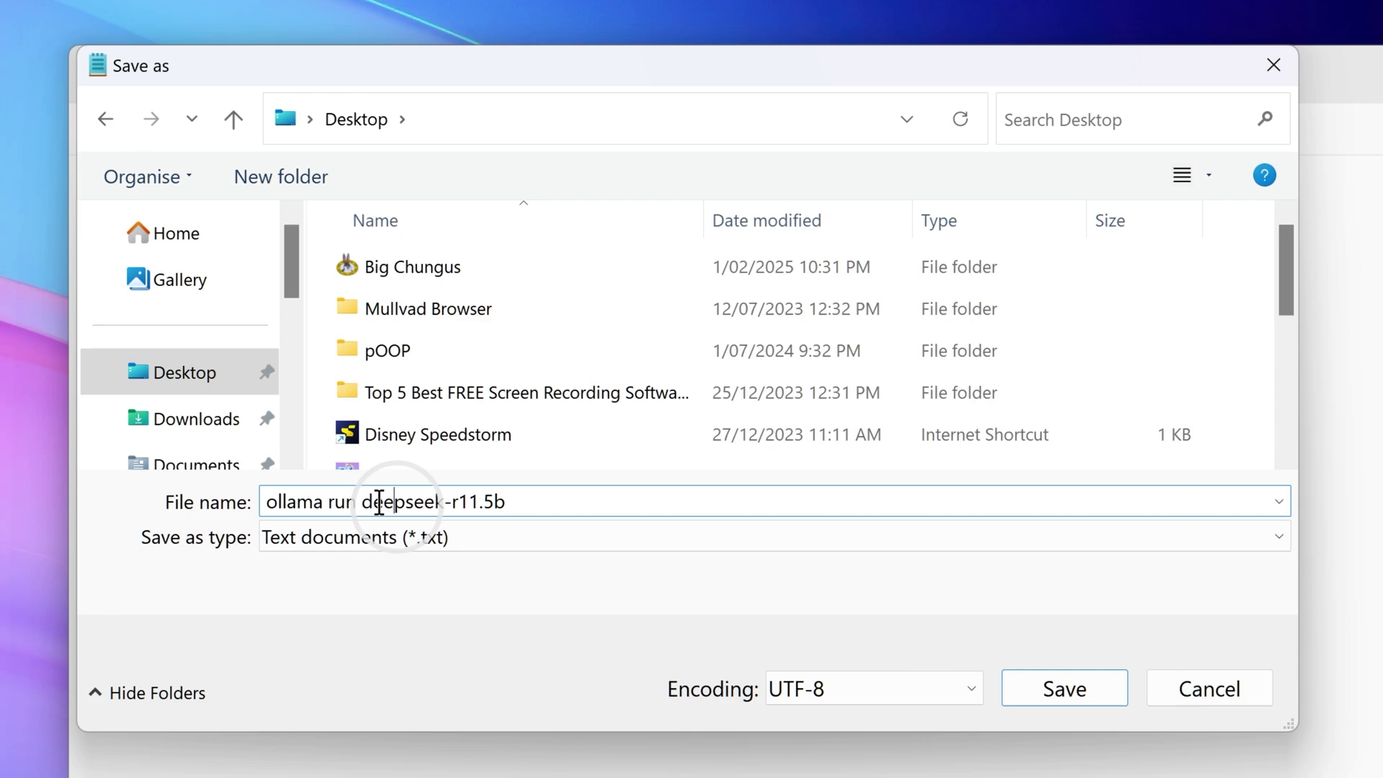
pyautogui.moveTo(367, 502); pyautogui.dragTo(28, 506)
pyautogui.press('BackSpace')
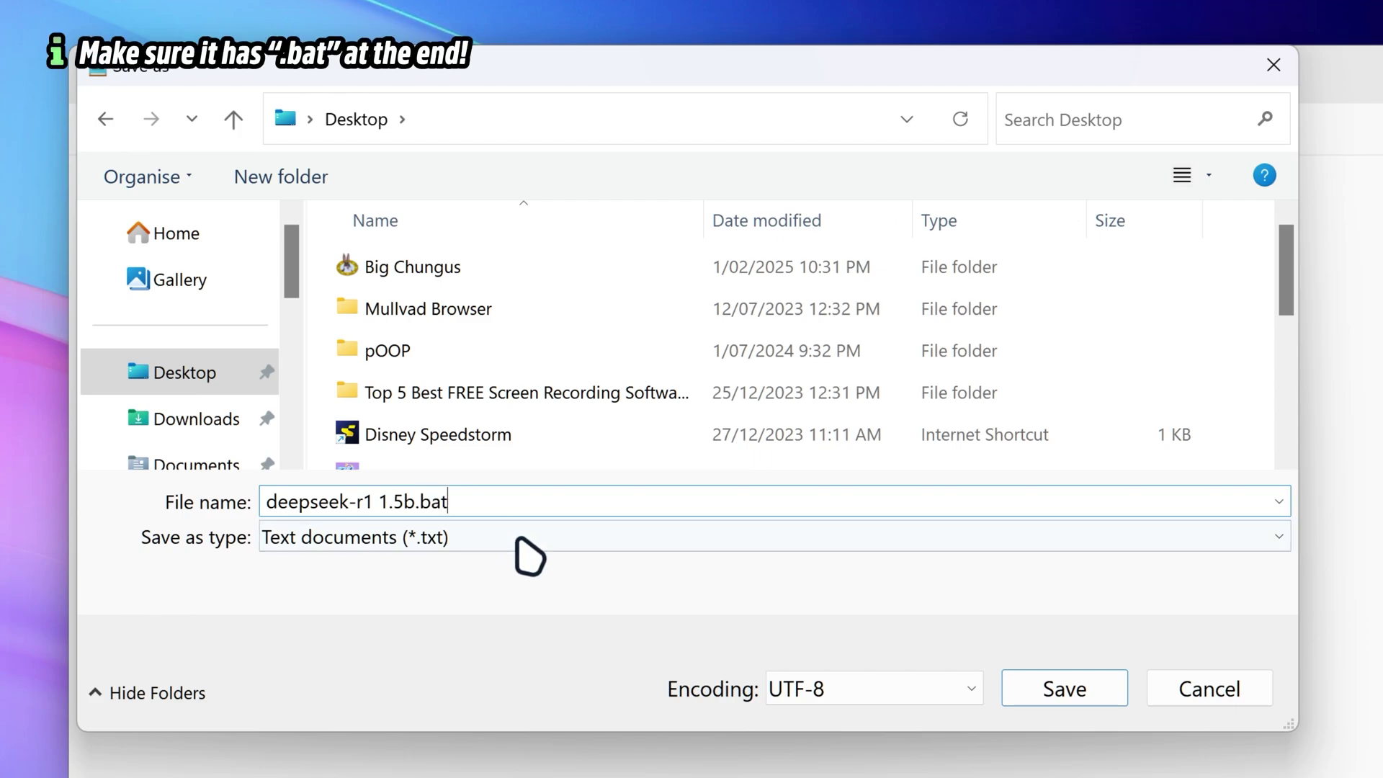
pyautogui.click(528, 551)
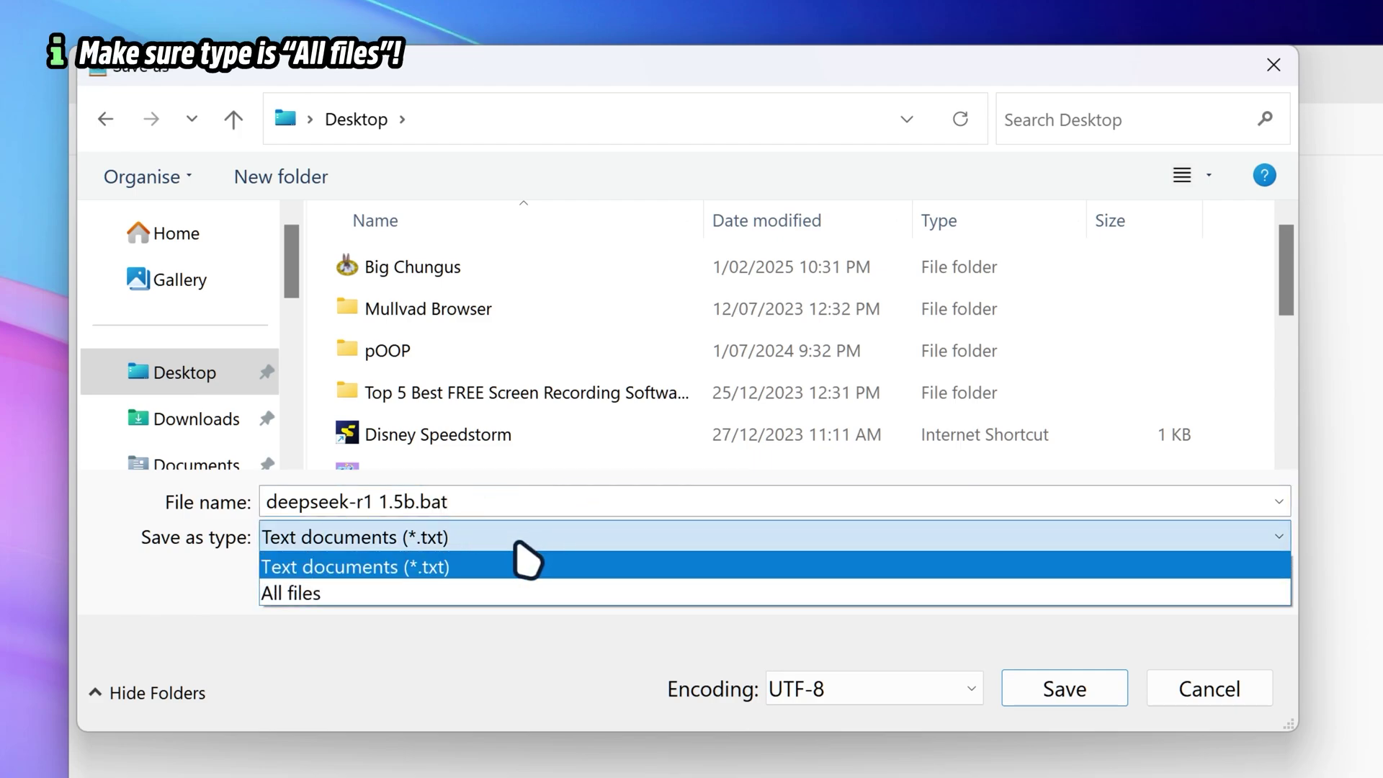
pyautogui.click(396, 595)
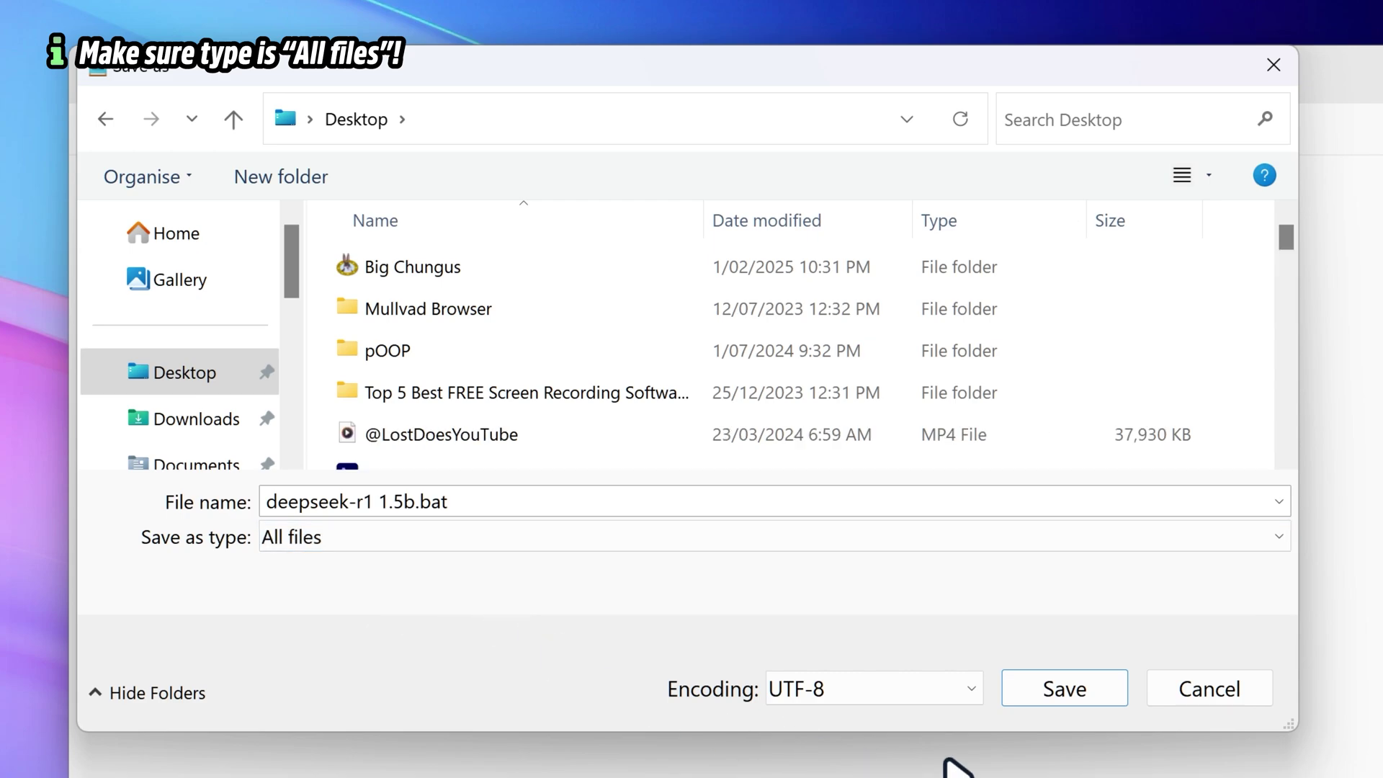
pyautogui.click(1116, 693)
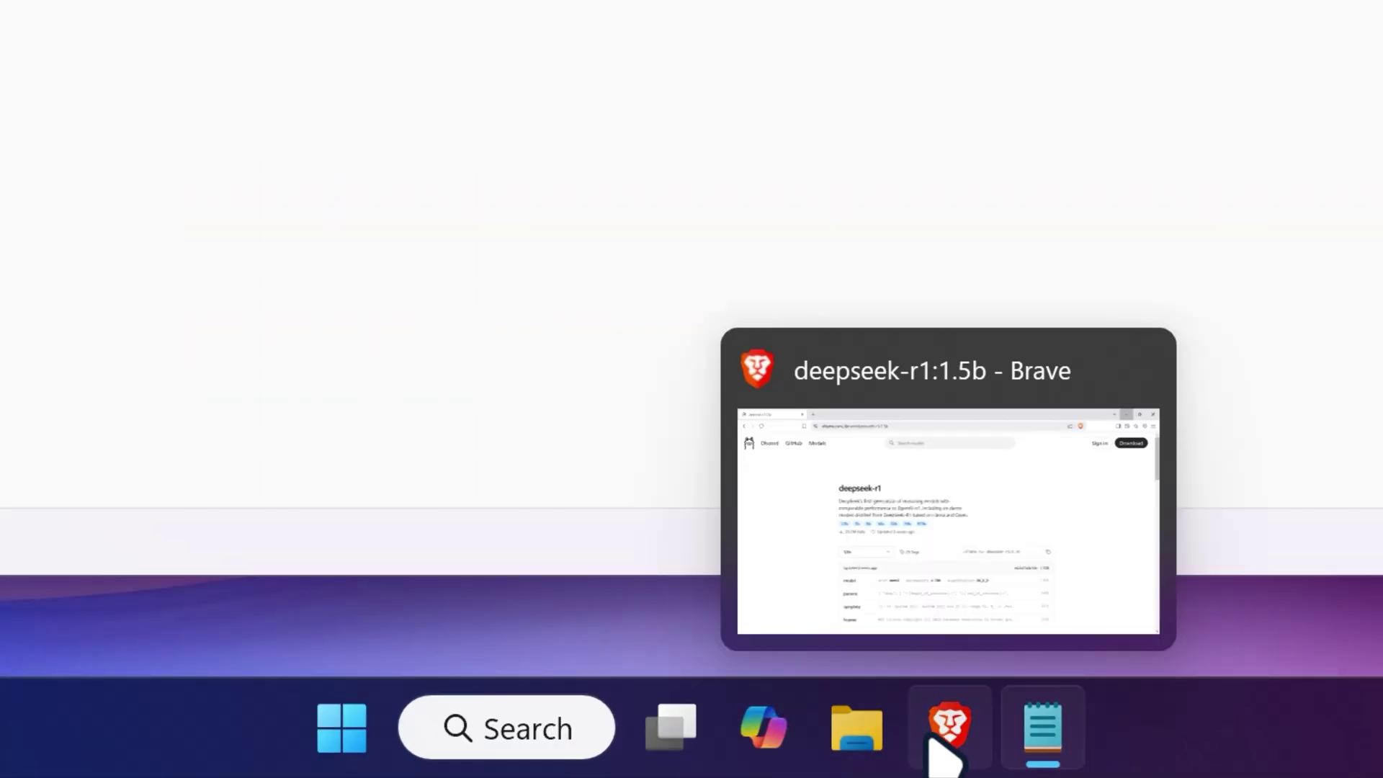
# Switch back to the deepseek-r1 page in Brave, choose the 7b version and copy its run command.
pyautogui.click(931, 741)
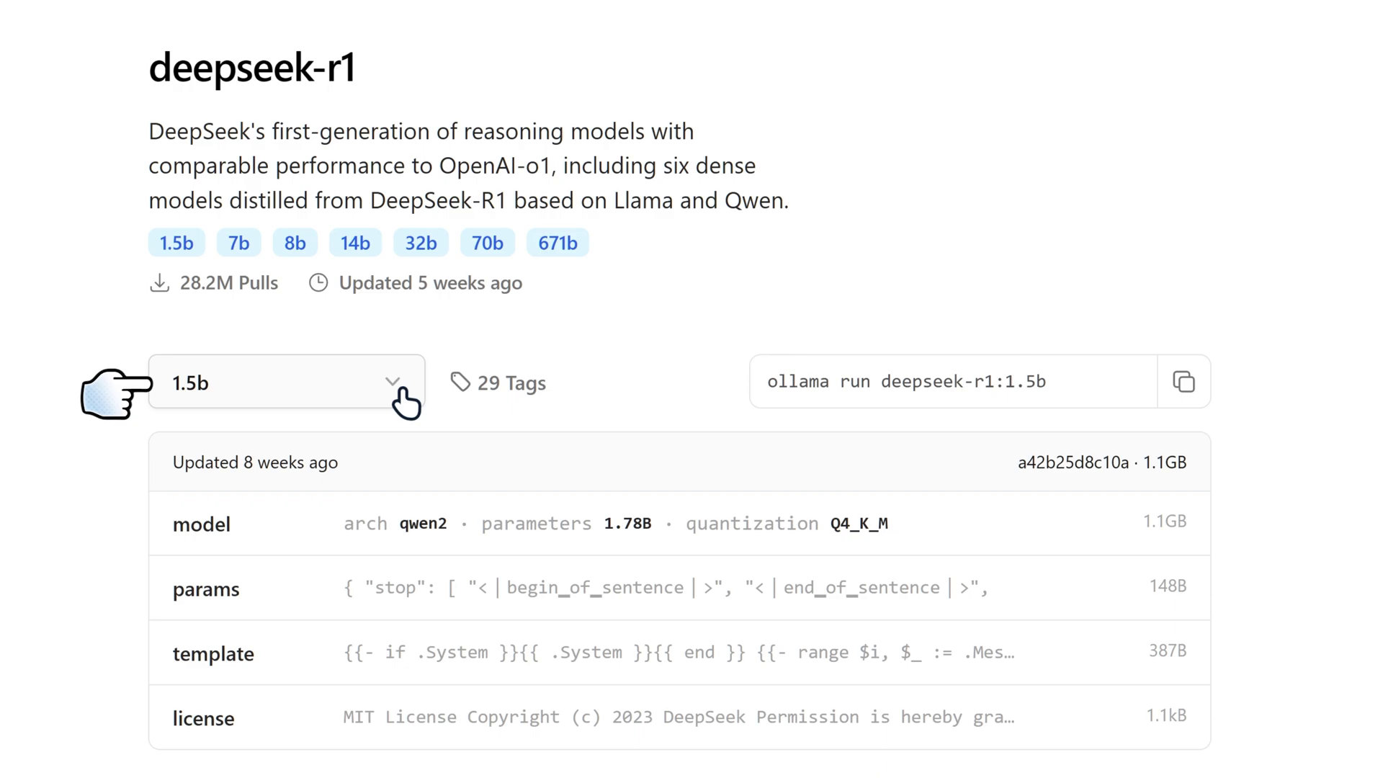
pyautogui.click(396, 393)
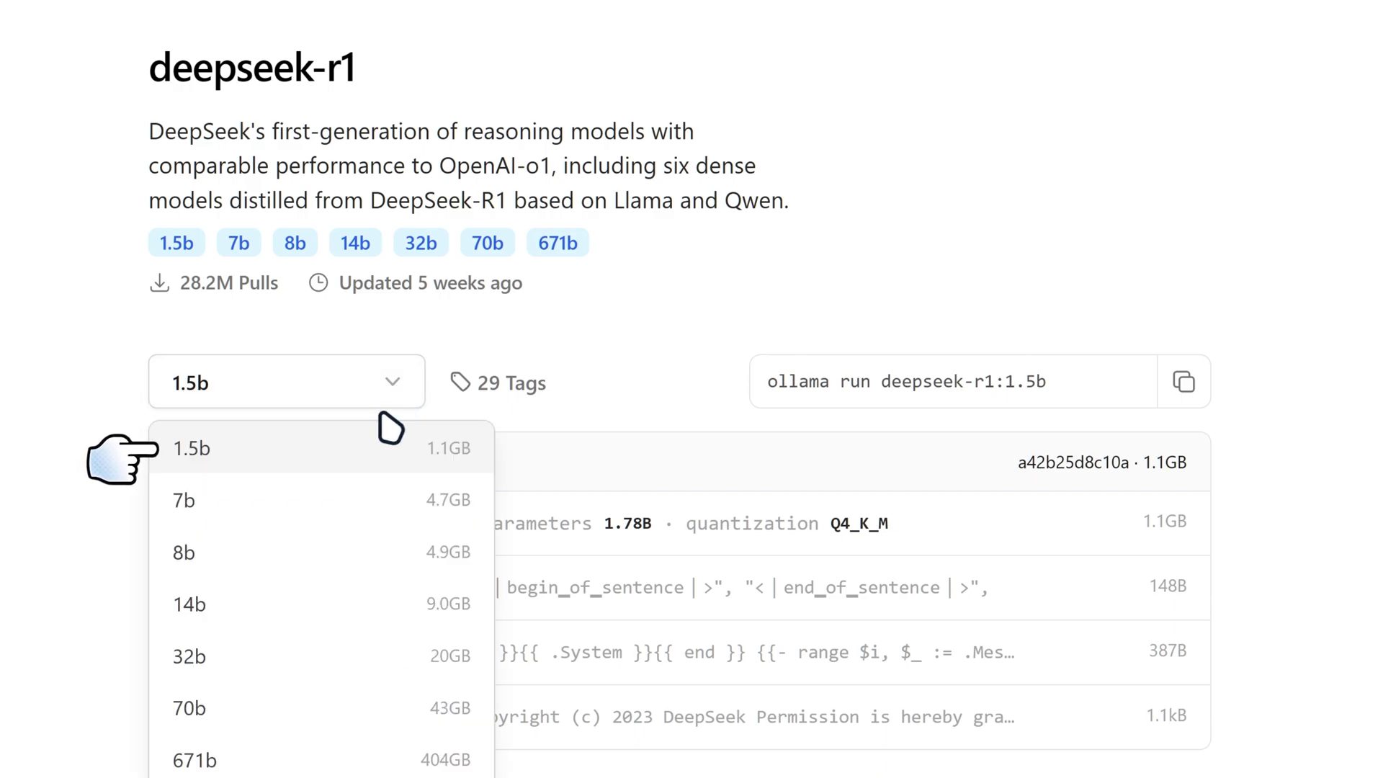
pyautogui.click(362, 516)
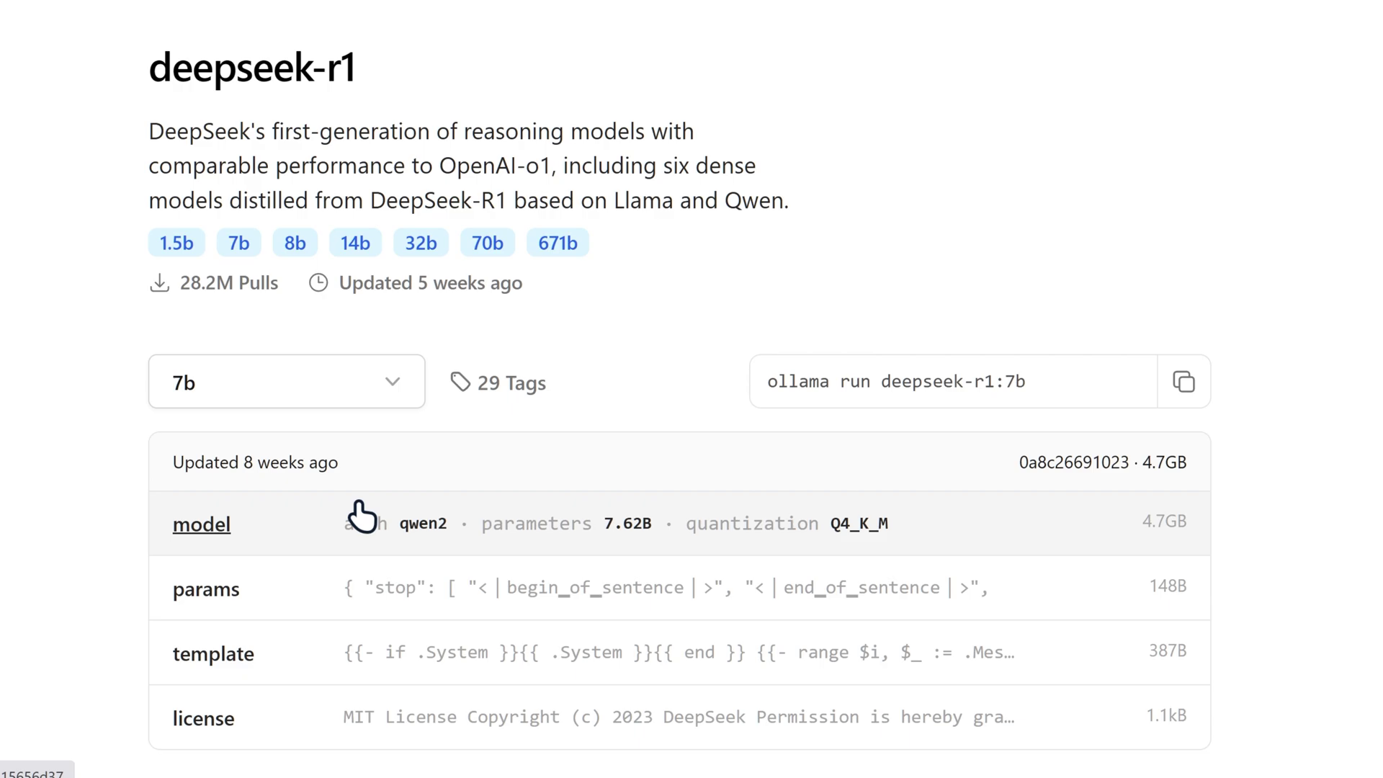
pyautogui.click(1183, 382)
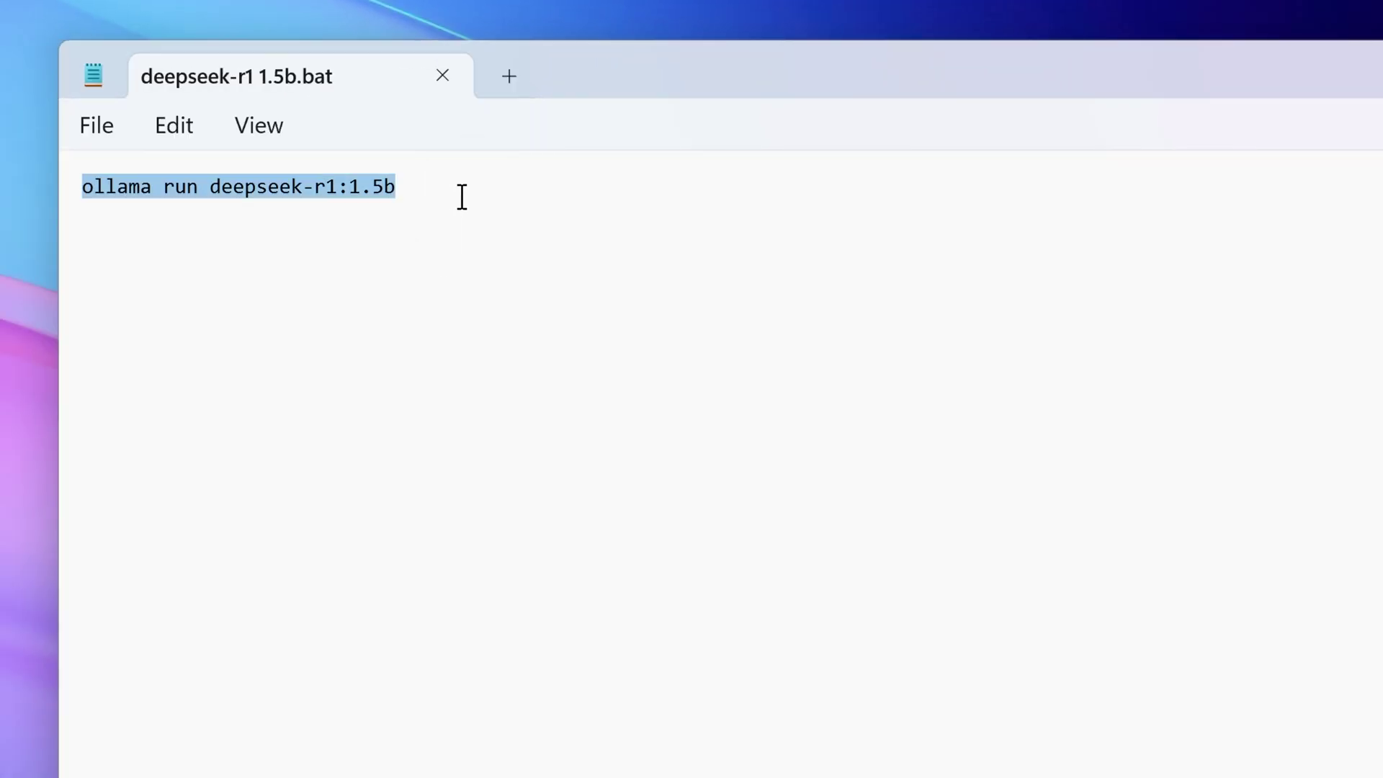
# Replace the 1.5b command in the Notepad document with the copied "ollama run deepseek-r1:7b" command.
pyautogui.press('BackSpace')
pyautogui.rightClick(430, 189)
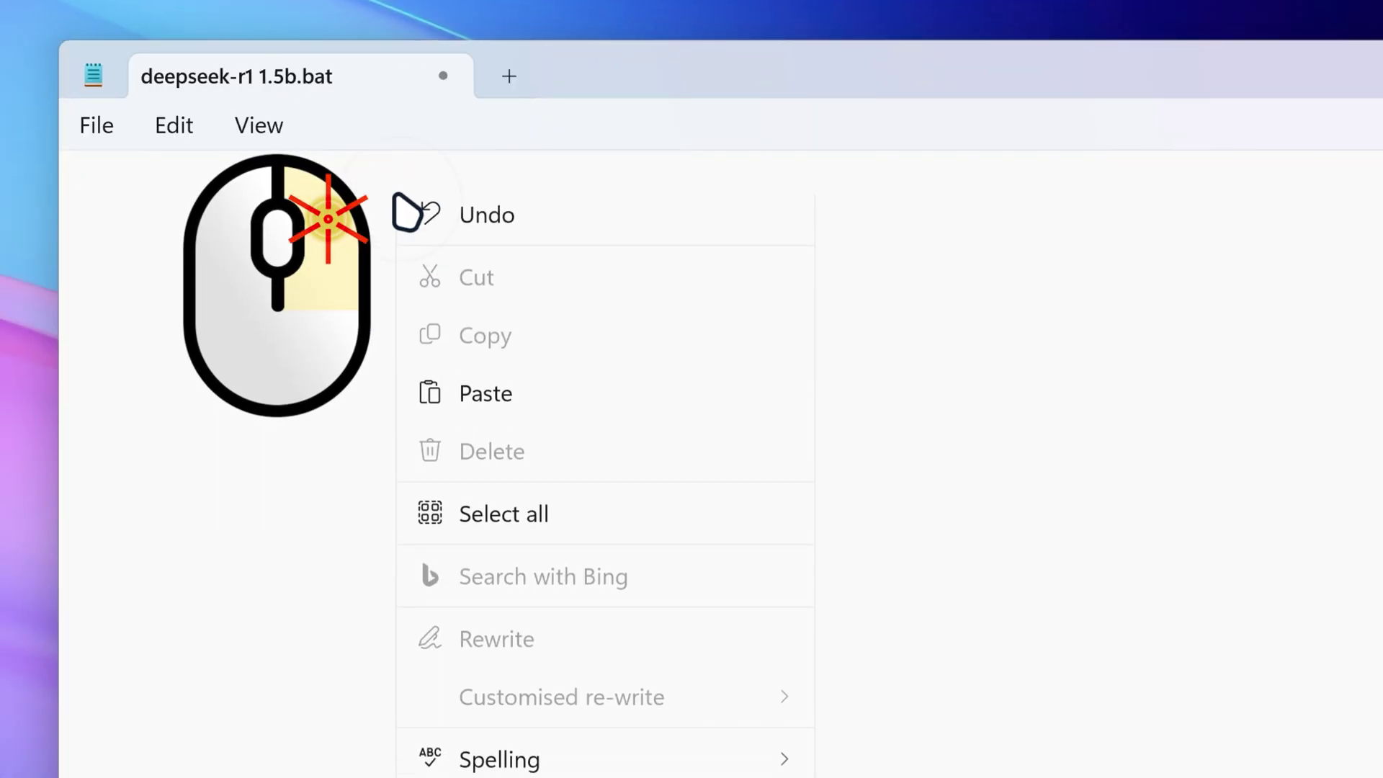
pyautogui.click(490, 407)
# Save a copy of the document to the Desktop as "deepseek-r1 7b.bat" with the file type All files.
pyautogui.click(108, 130)
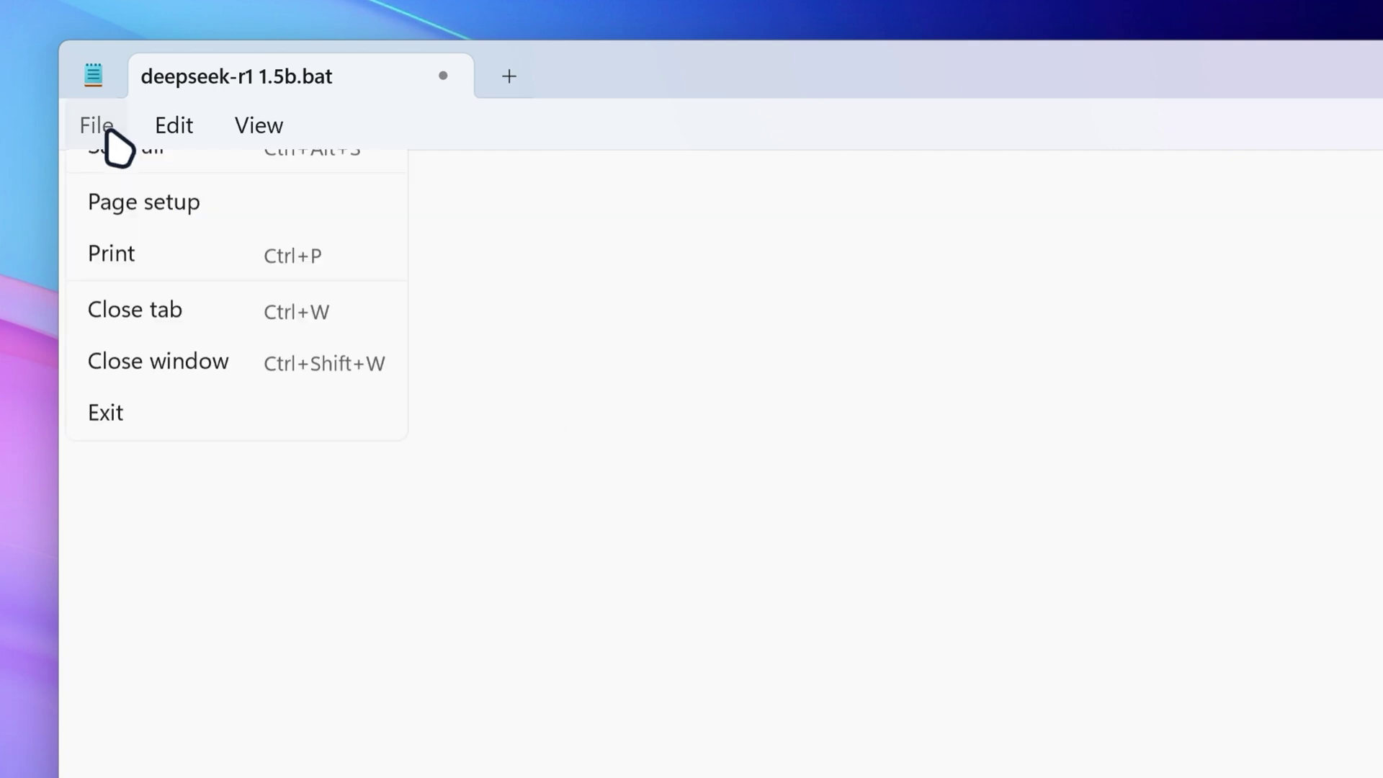
pyautogui.click(189, 389)
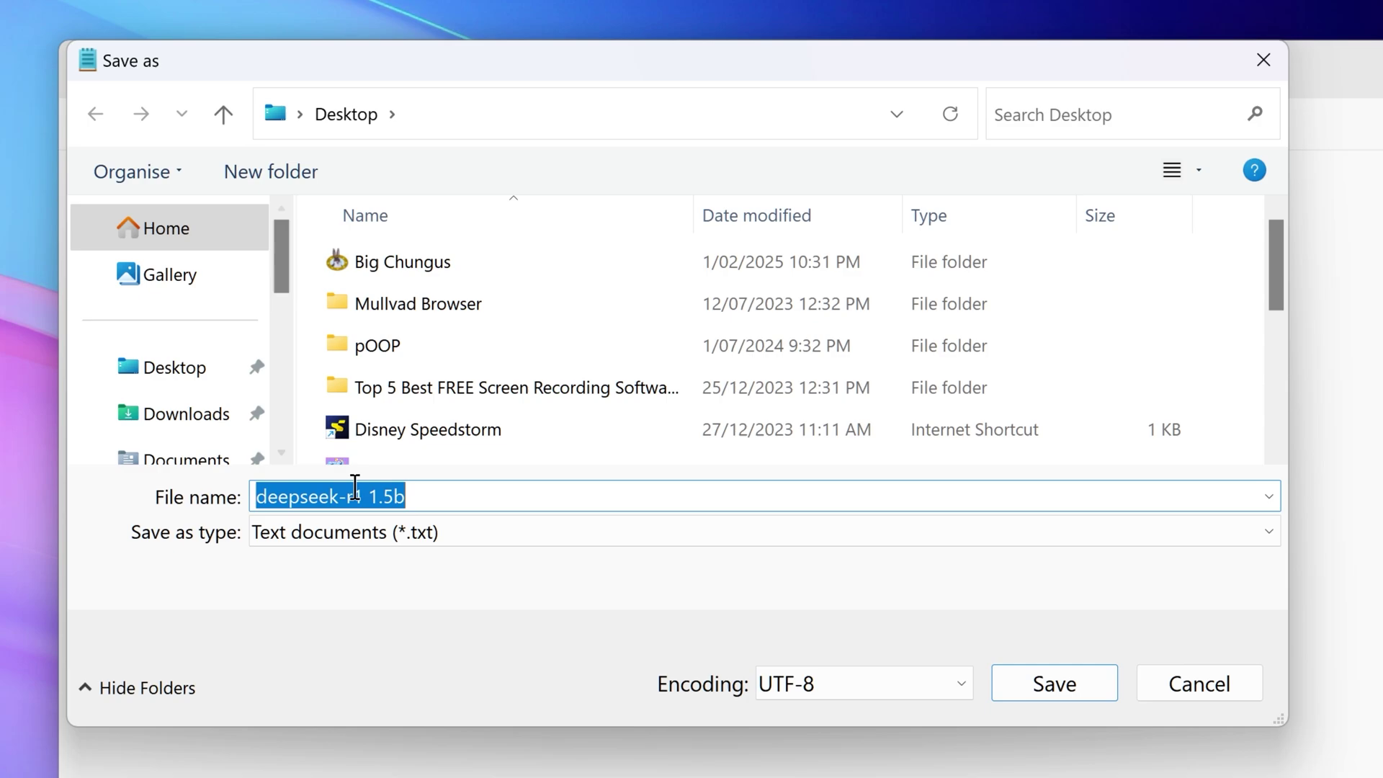
pyautogui.click(420, 497)
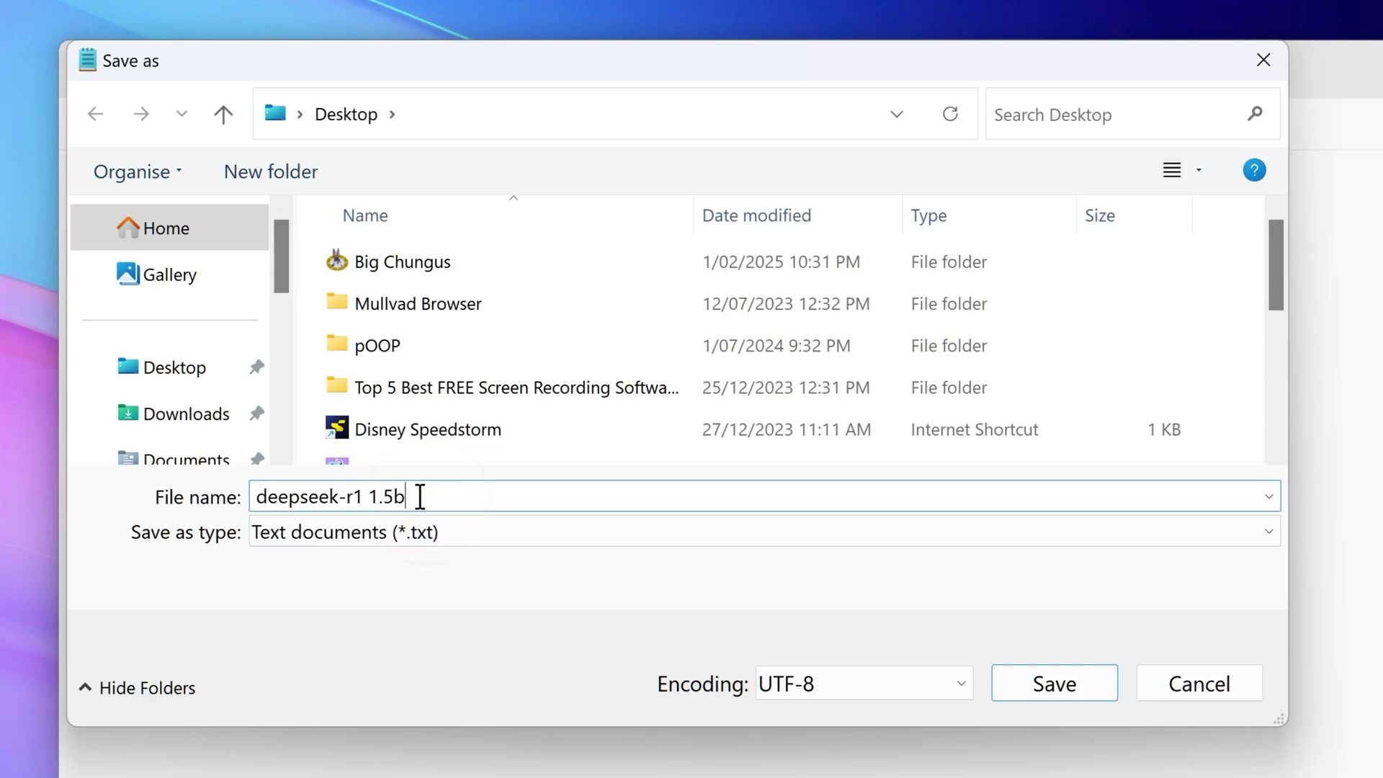
pyautogui.press('BackSpace')
pyautogui.press('BackSpace')
pyautogui.press('BackSpace')
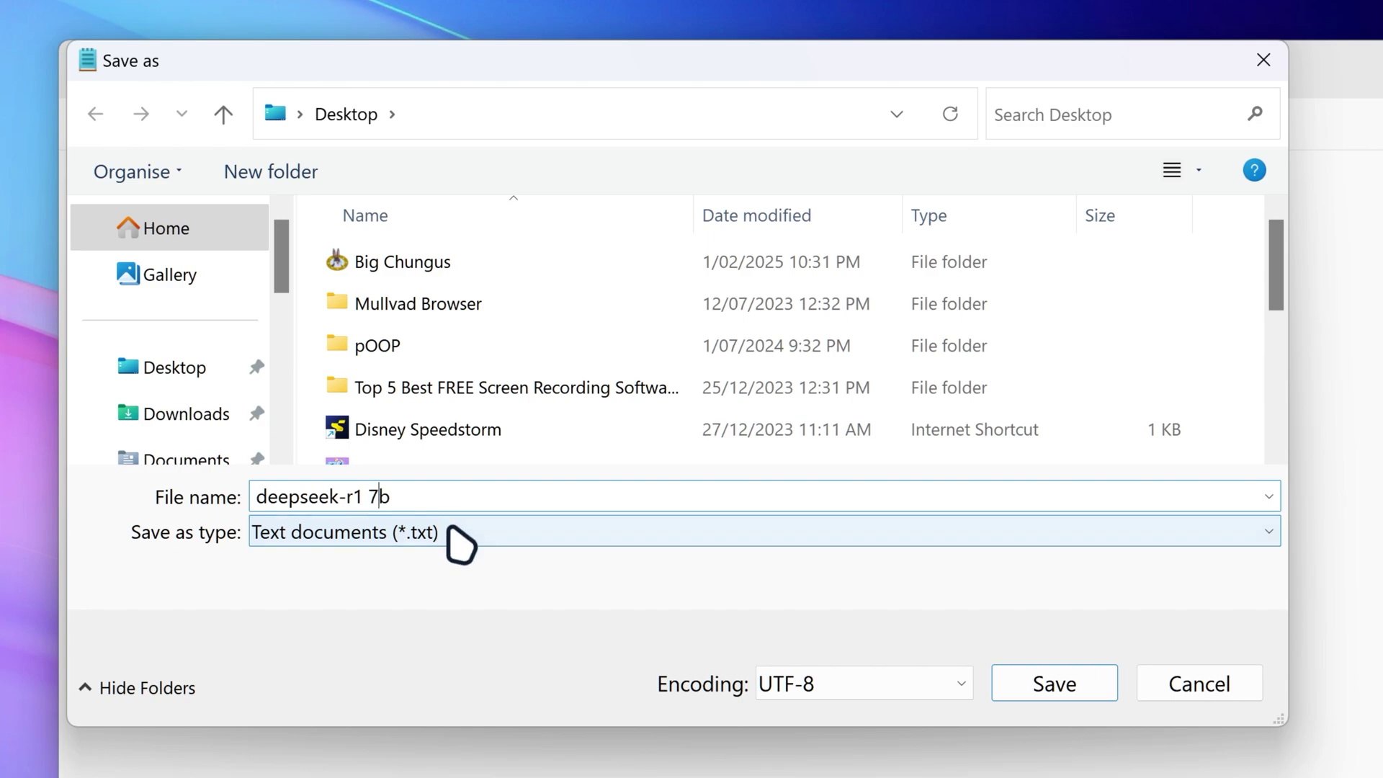
pyautogui.write('7')
pyautogui.click(454, 536)
pyautogui.click(443, 579)
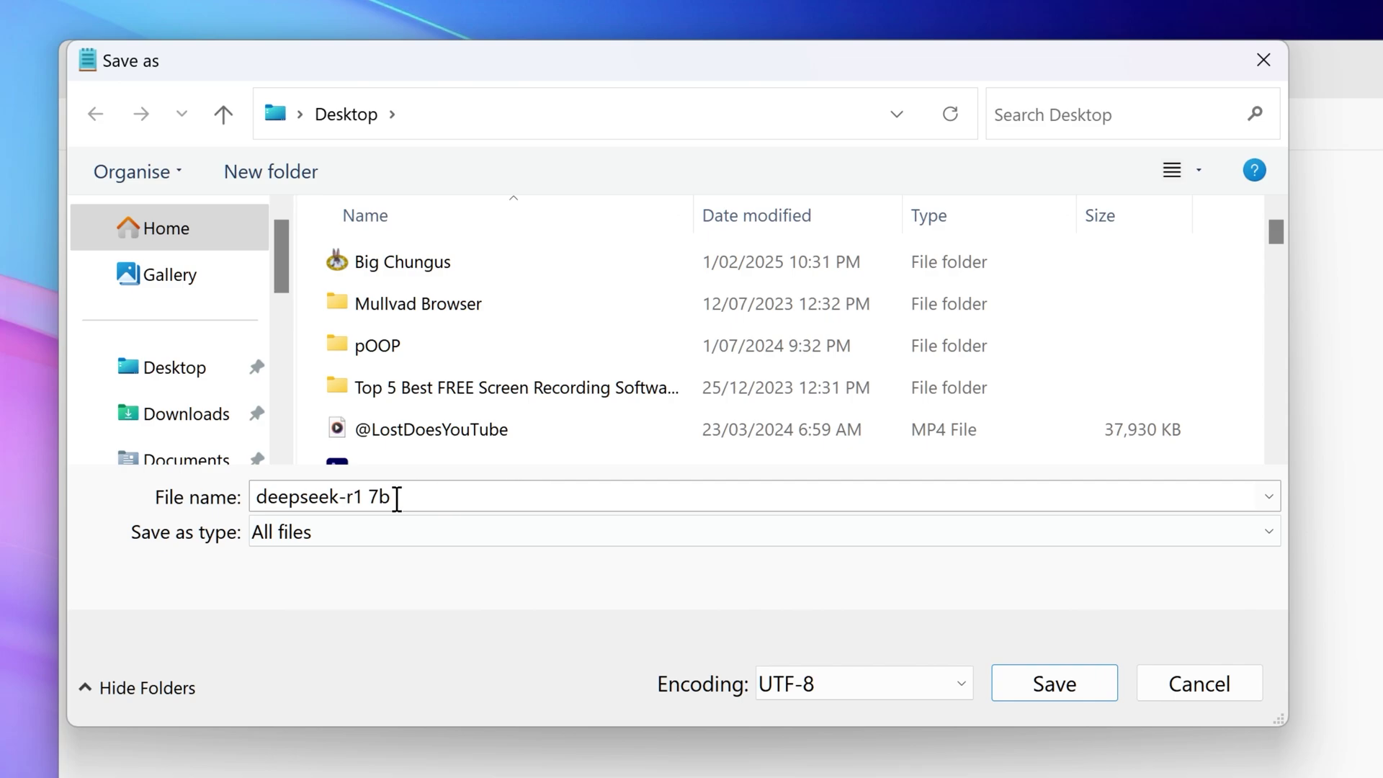
pyautogui.click(407, 507)
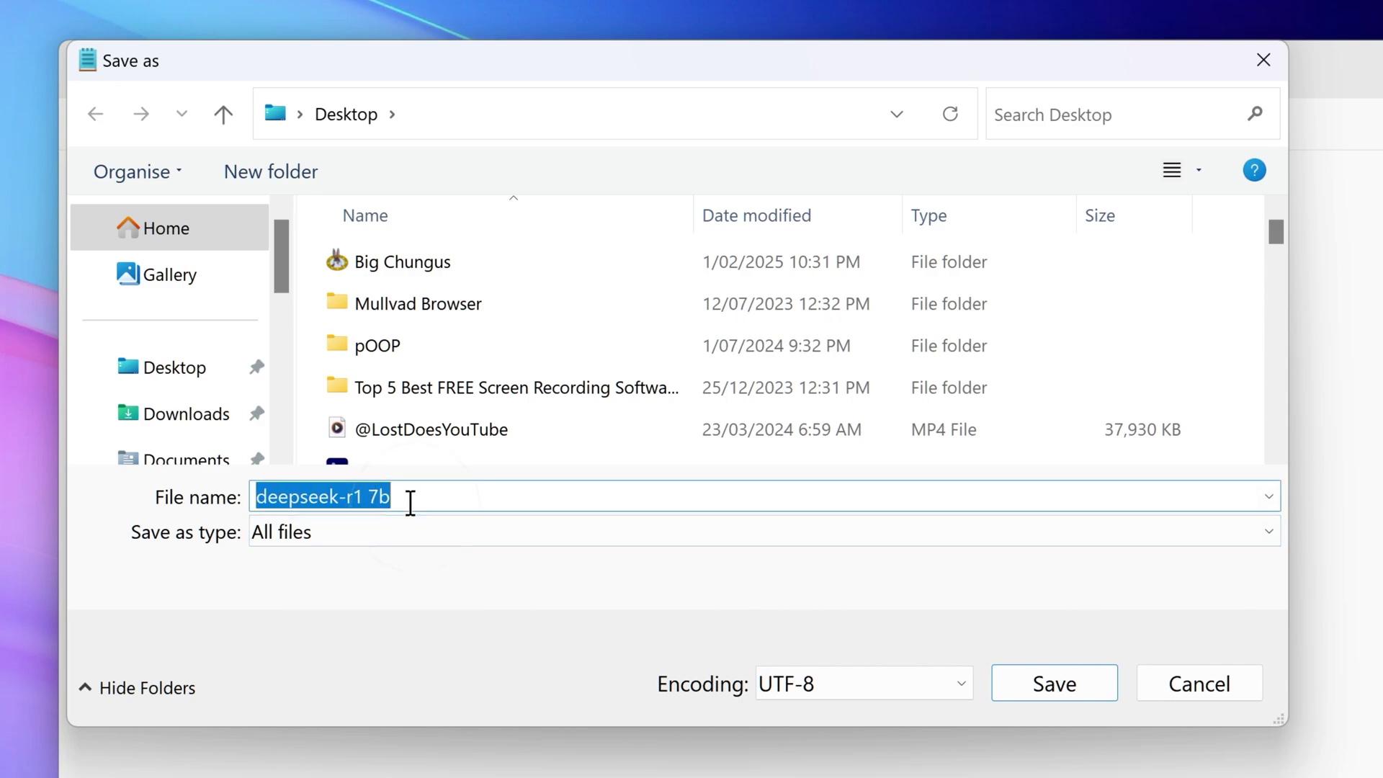
pyautogui.click(414, 499)
pyautogui.write('.bat')
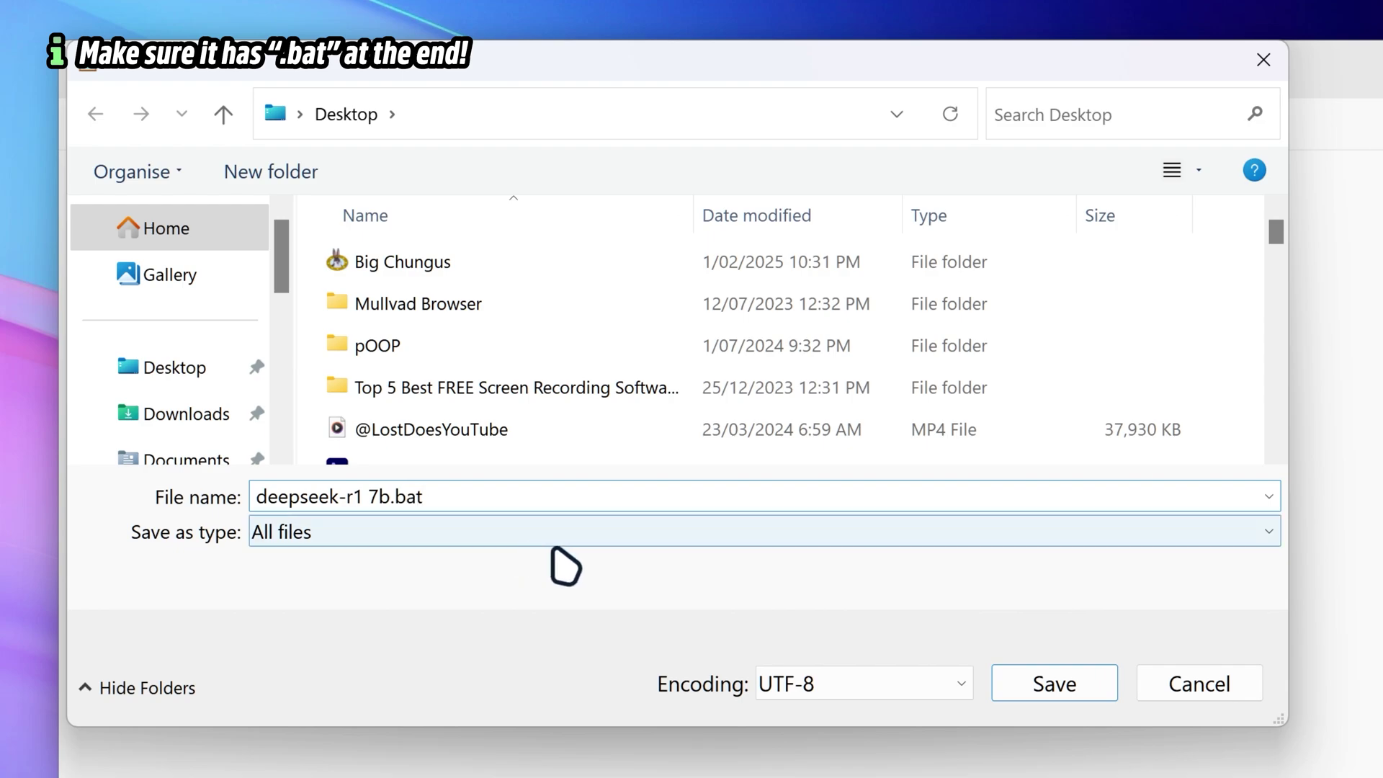
pyautogui.click(1084, 690)
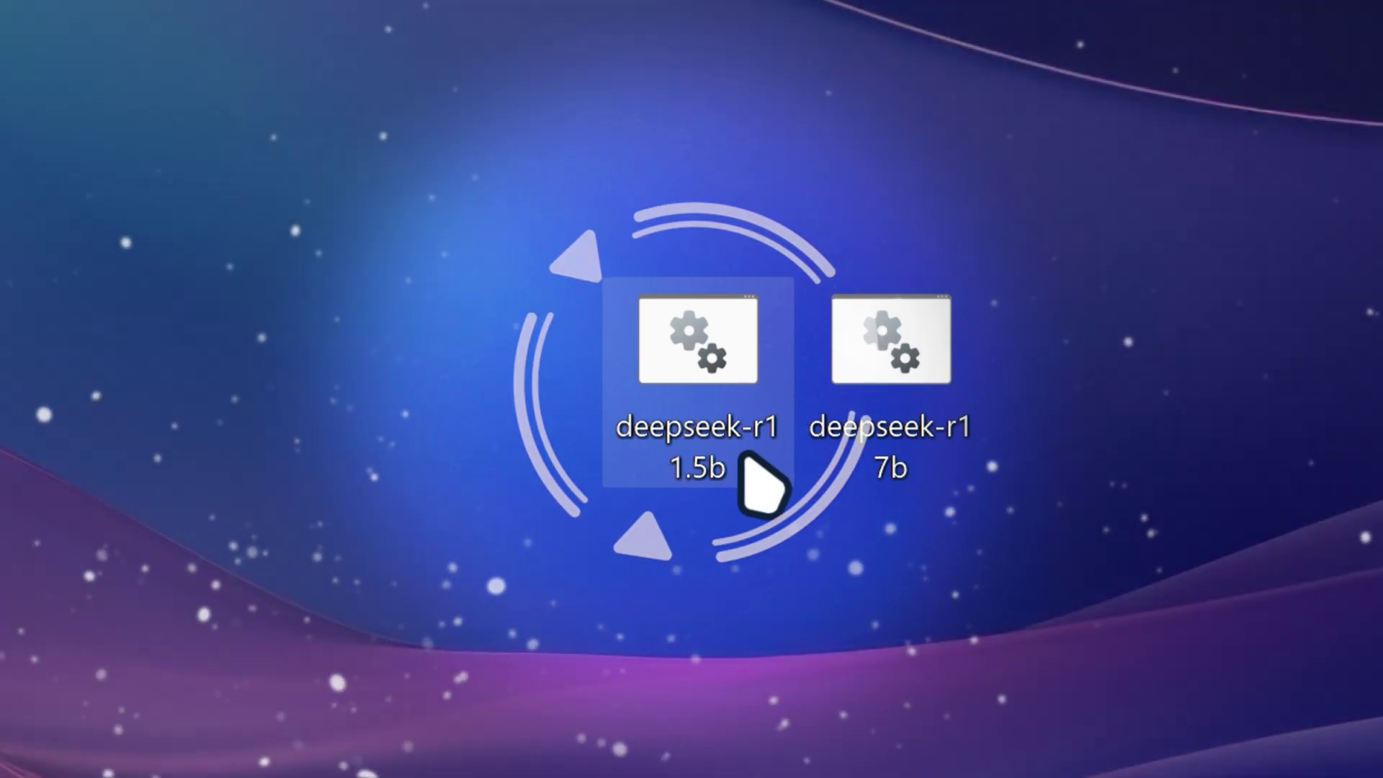
# Launch the deepseek-r1 1.5b batch file from the desktop.
pyautogui.doubleClick(745, 461)
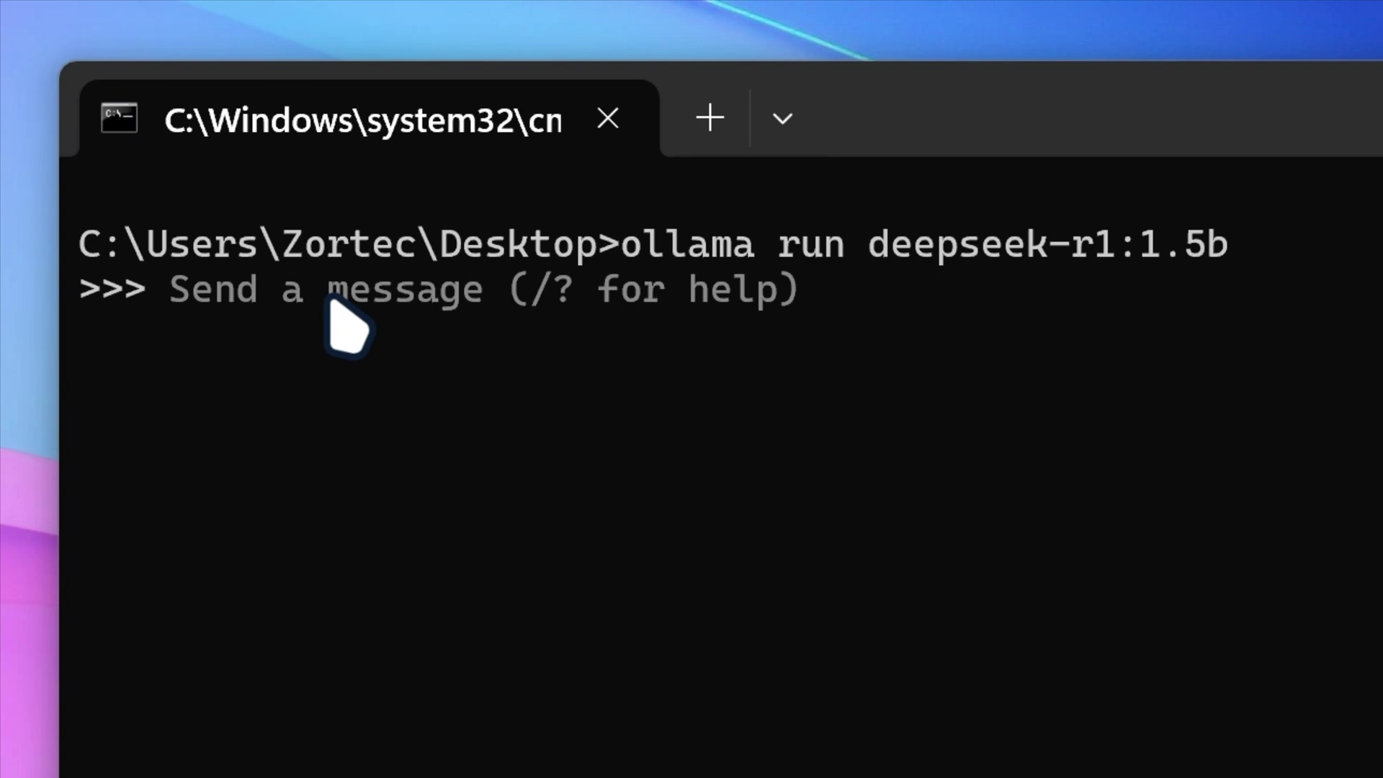
# Ask the deepseek-r1:1.5b model what 1+1 is and "Who are you?", and start a slash command at its prompt.
pyautogui.write('1')
pyautogui.press('BackSpace')
pyautogui.write('what is ')
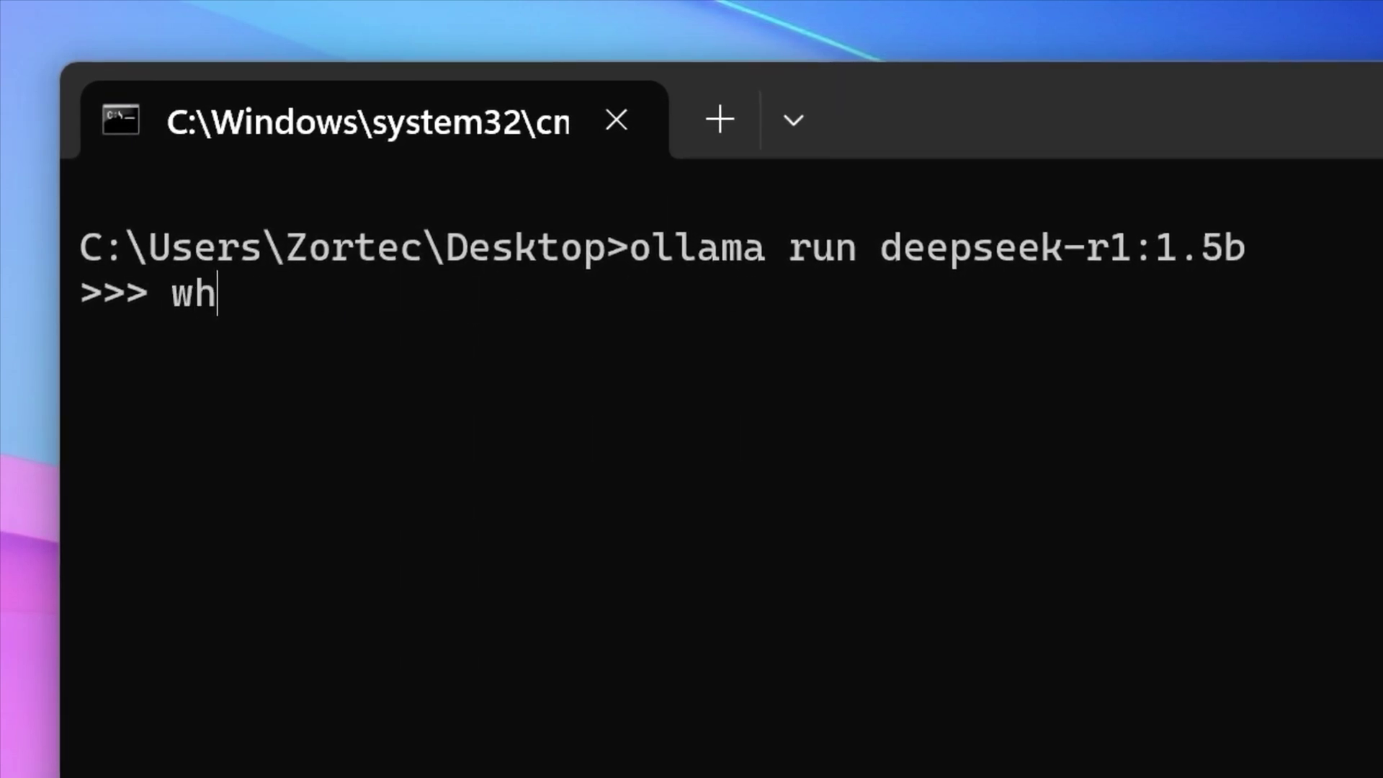
pyautogui.write('1_')
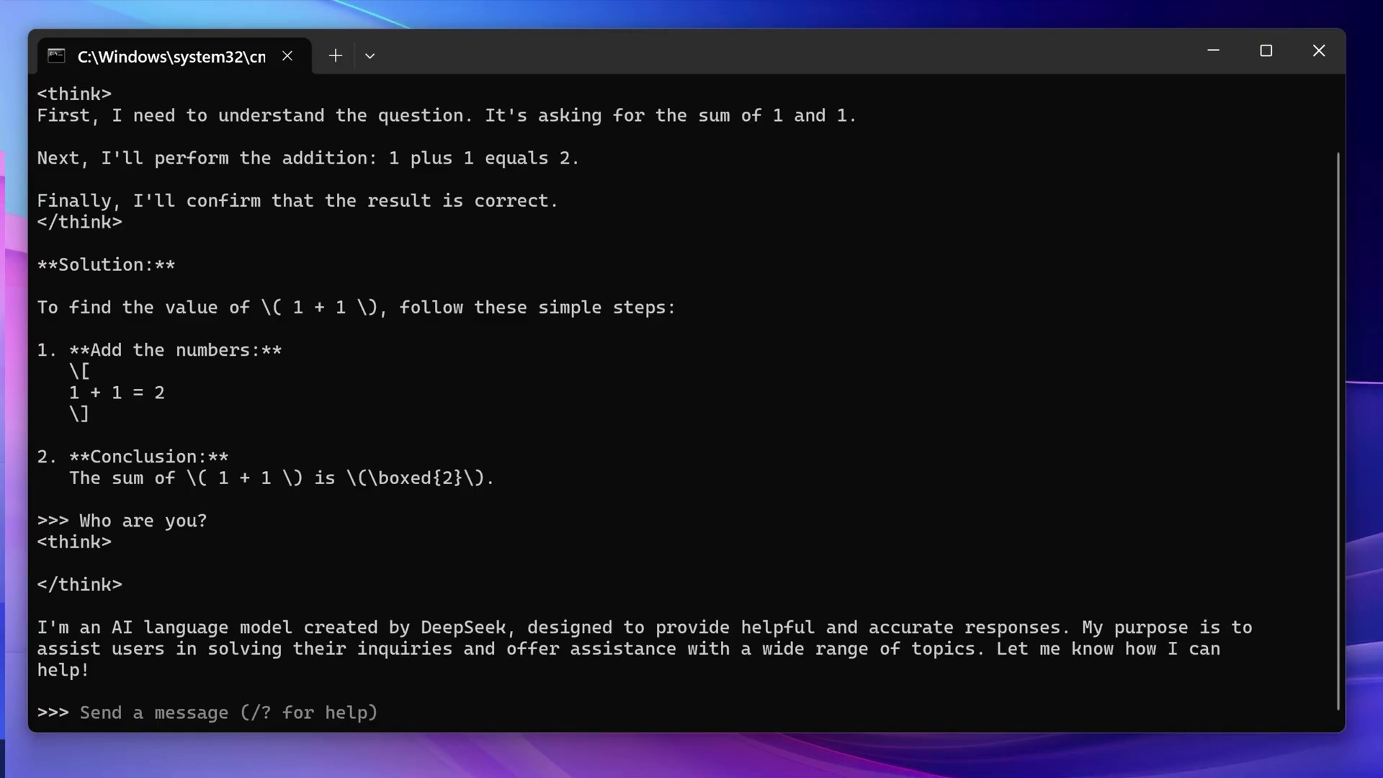
pyautogui.write('/')
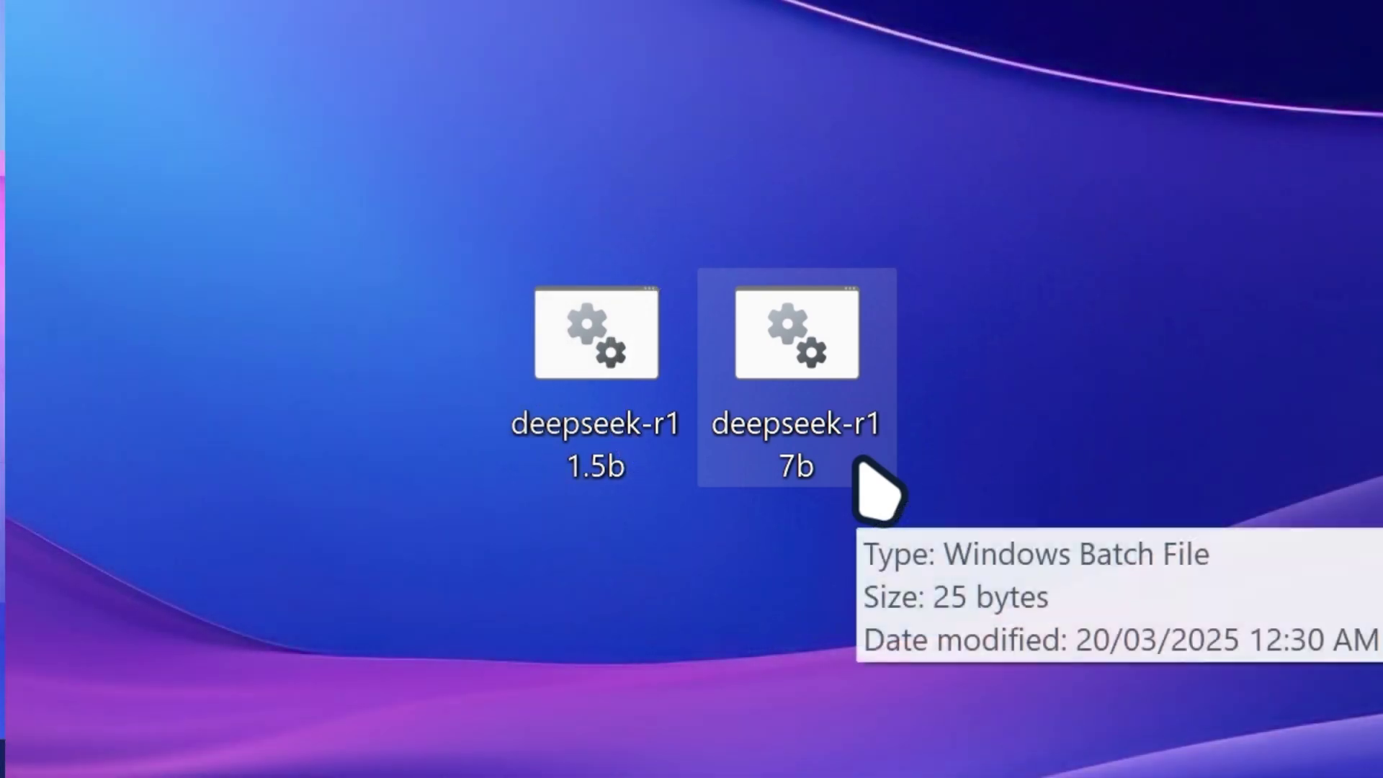
# Launch the deepseek-r1 7b batch file from the desktop and ask the model "Who are you?".
pyautogui.doubleClick(861, 463)
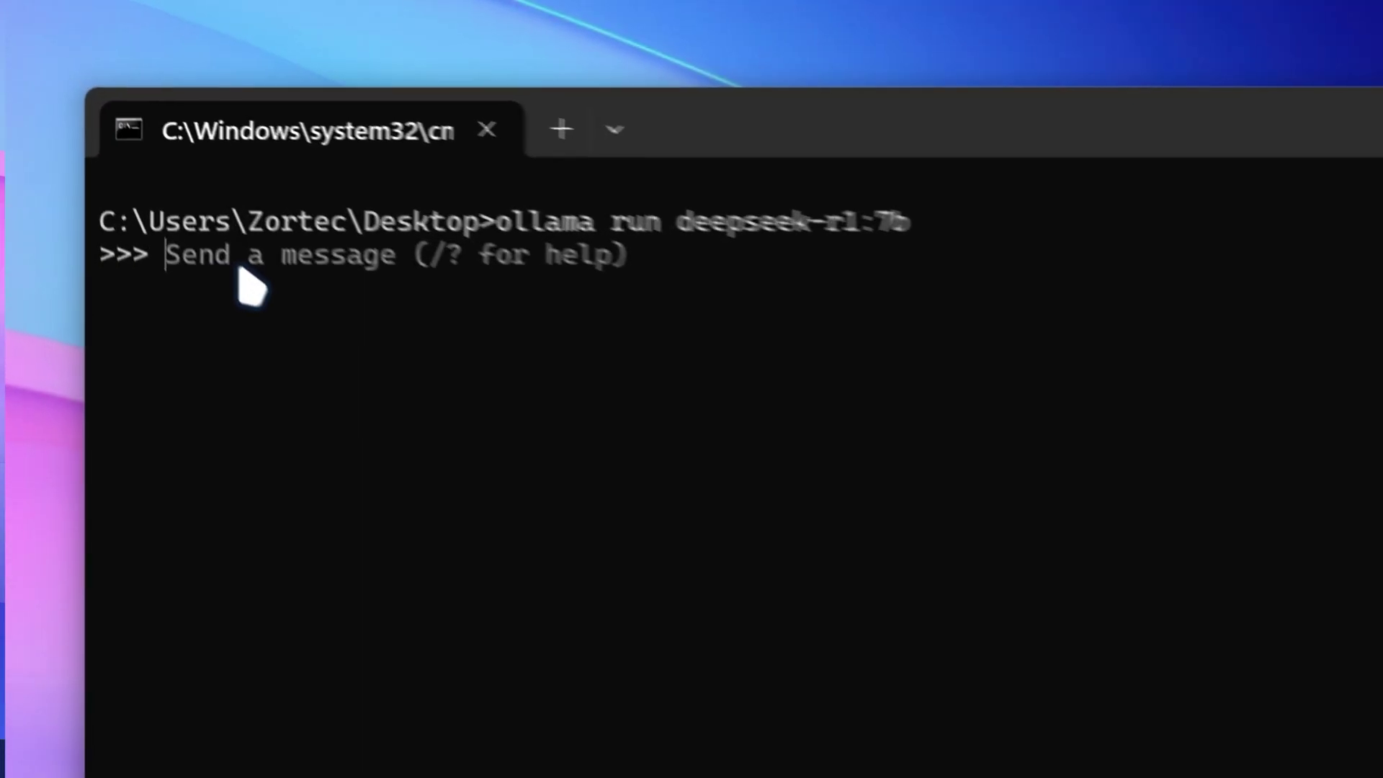
pyautogui.write('Who are you')
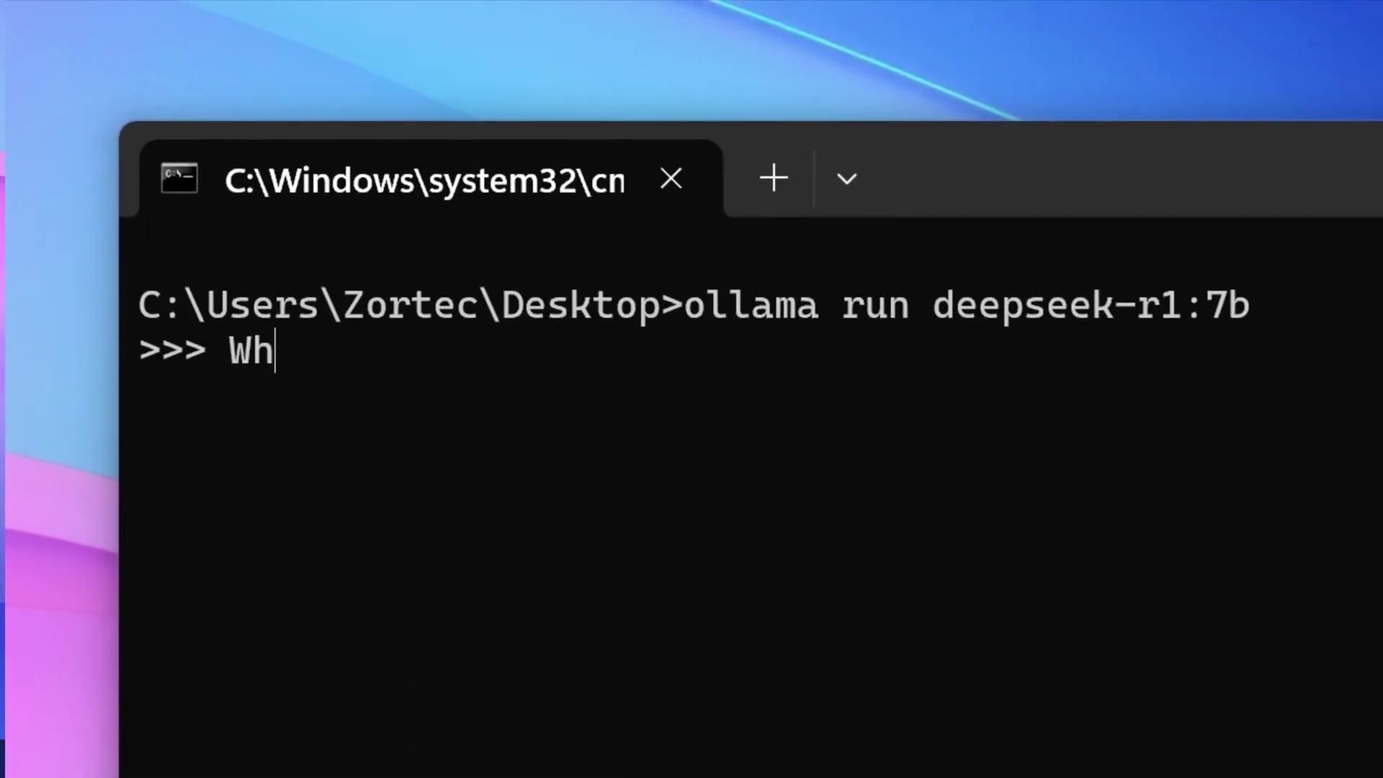
pyautogui.press('Return')
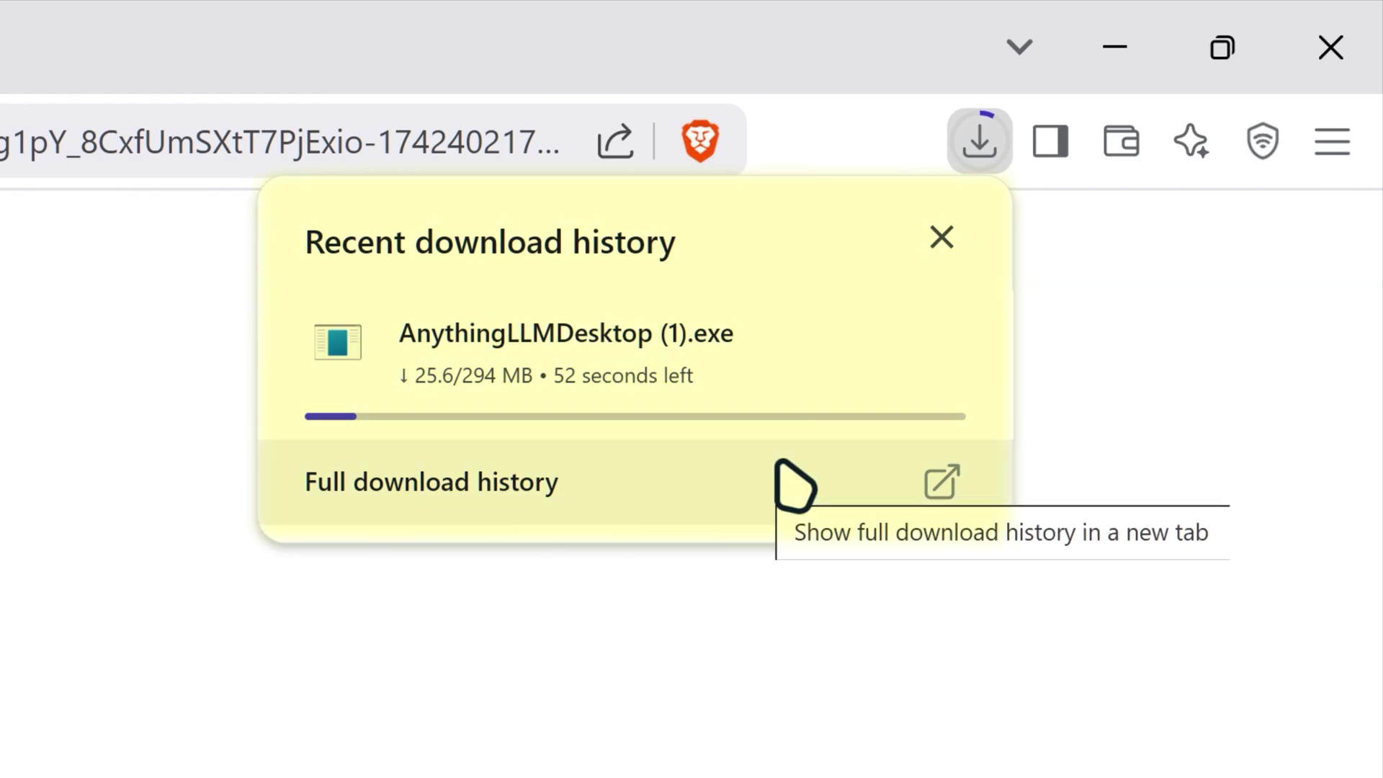
# Run the downloaded AnythingLLMDesktop installer and install AnythingLLM only for the current user in the default destination folder.
pyautogui.moveTo(785, 352)
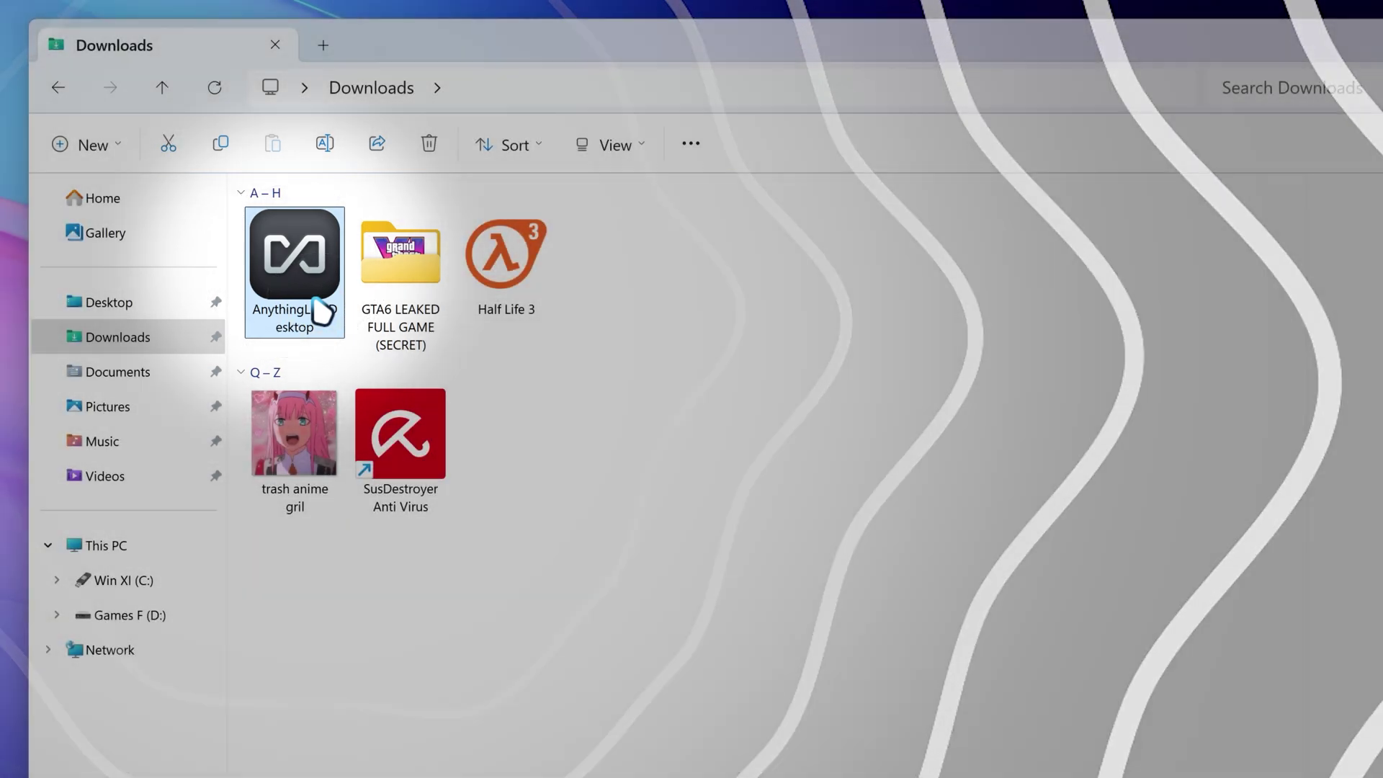
pyautogui.doubleClick(314, 315)
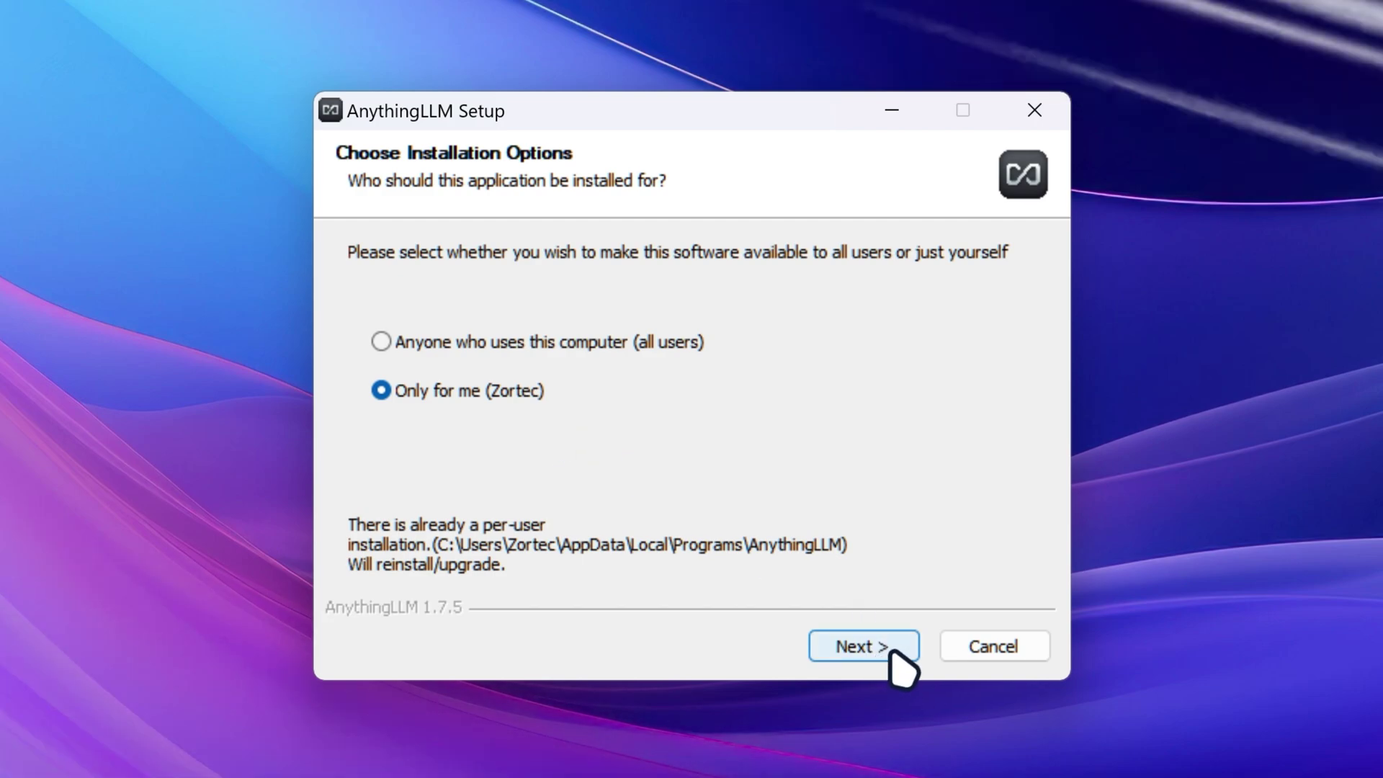
pyautogui.click(898, 649)
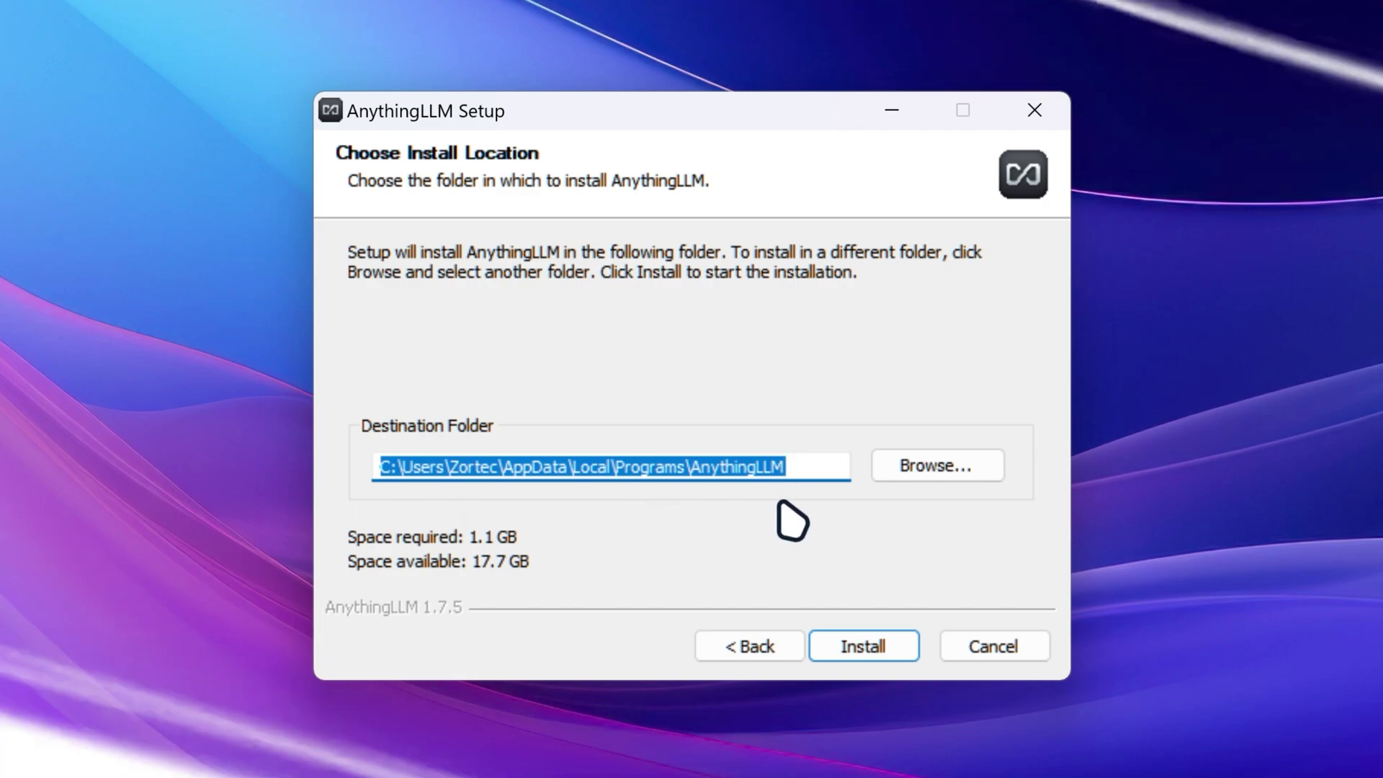
pyautogui.click(866, 652)
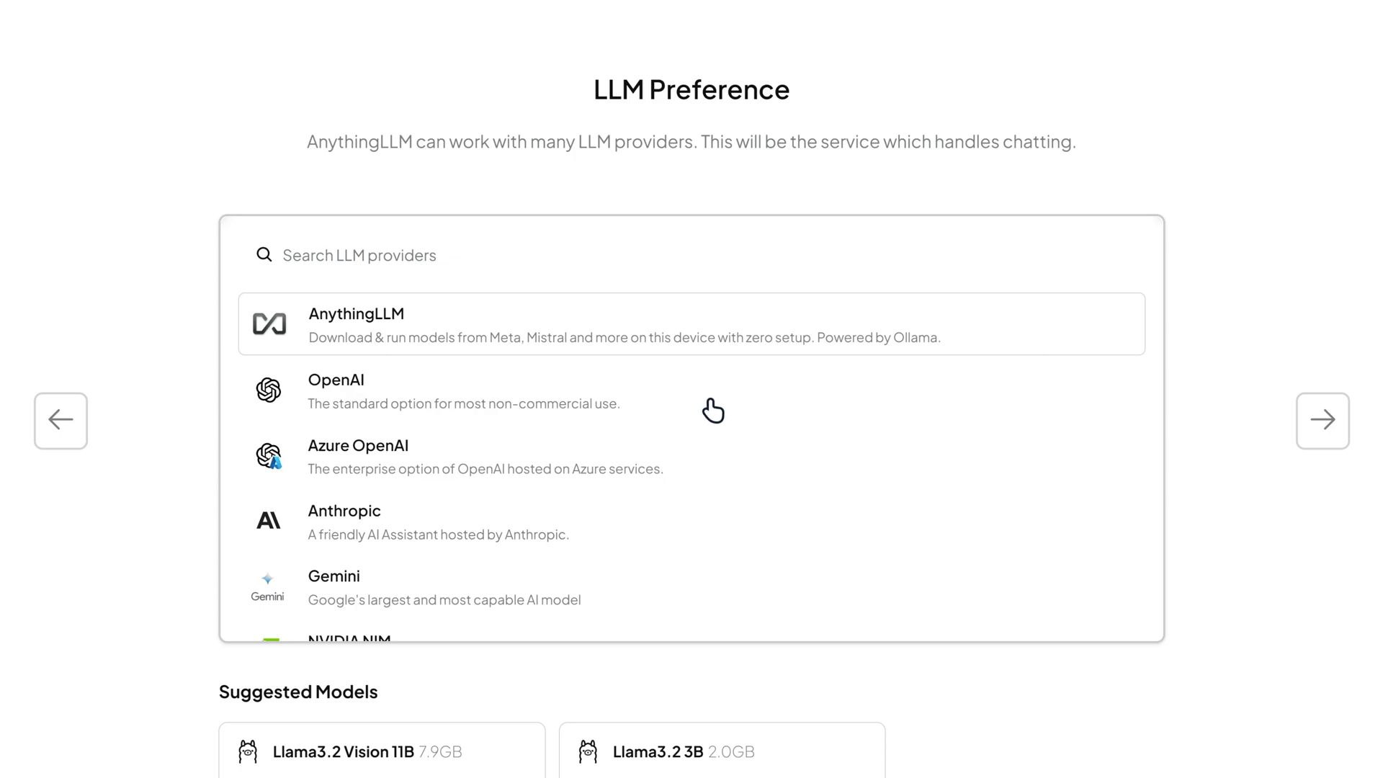
# Choose Ollama as the LLM provider with the deepseek-r1:7b model and continue the AnythingLLM setup.
pyautogui.scroll(-6, 713, 410)
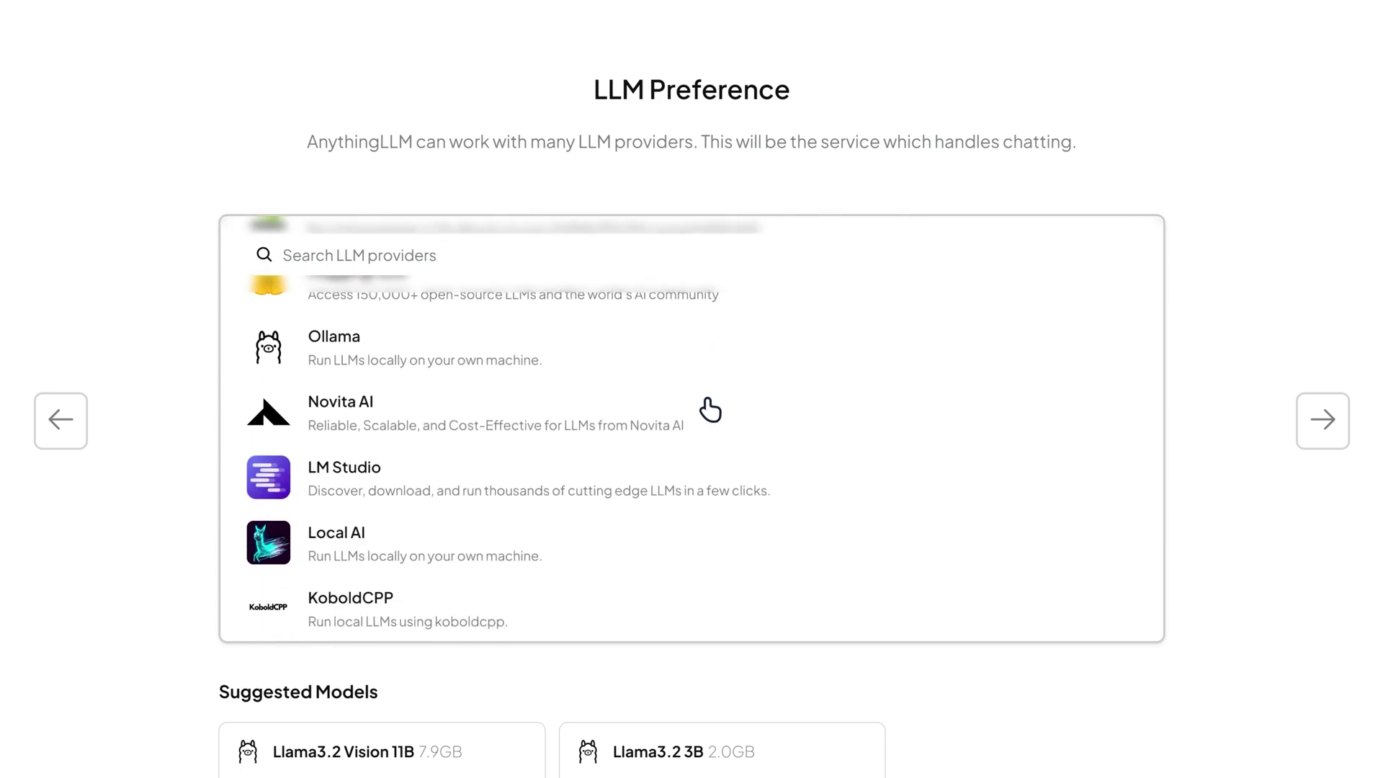
pyautogui.click(586, 360)
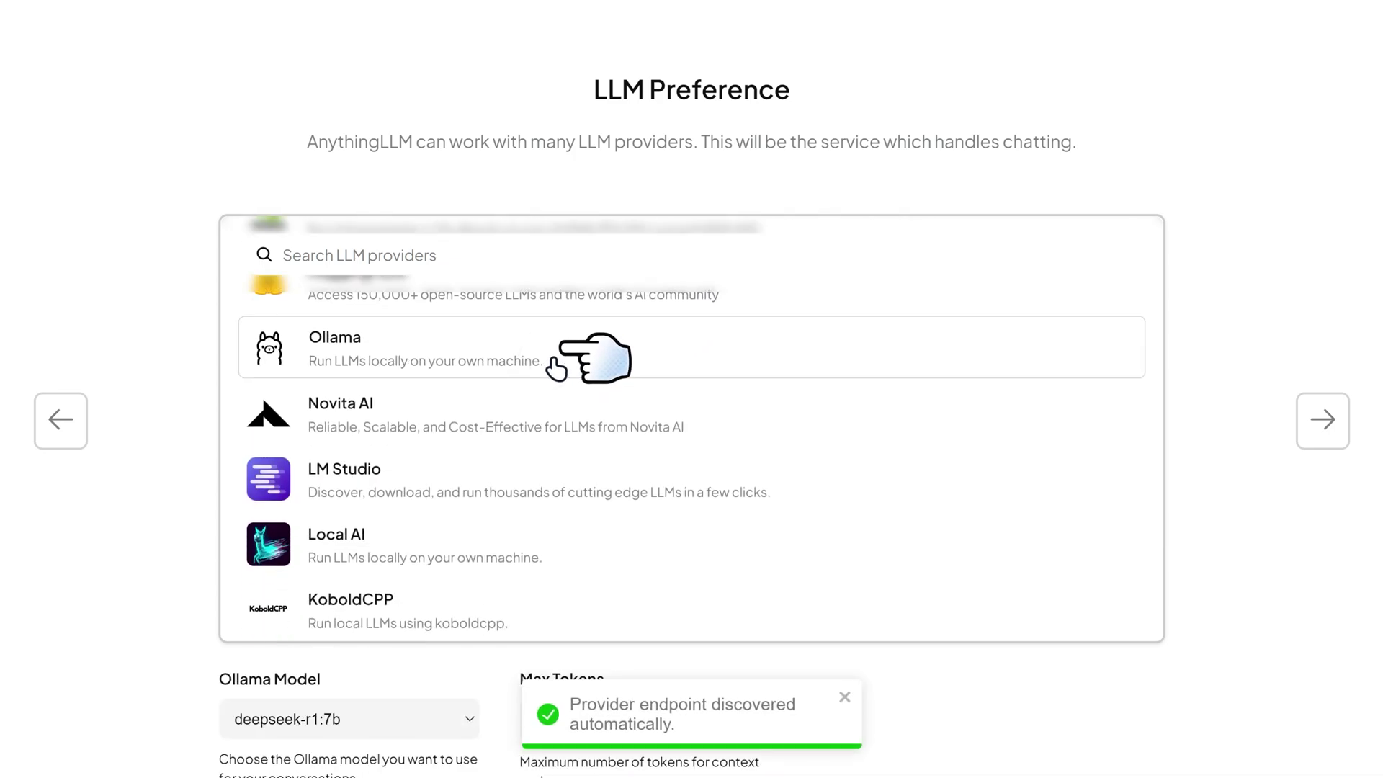
pyautogui.scroll(-2, 1217, 496)
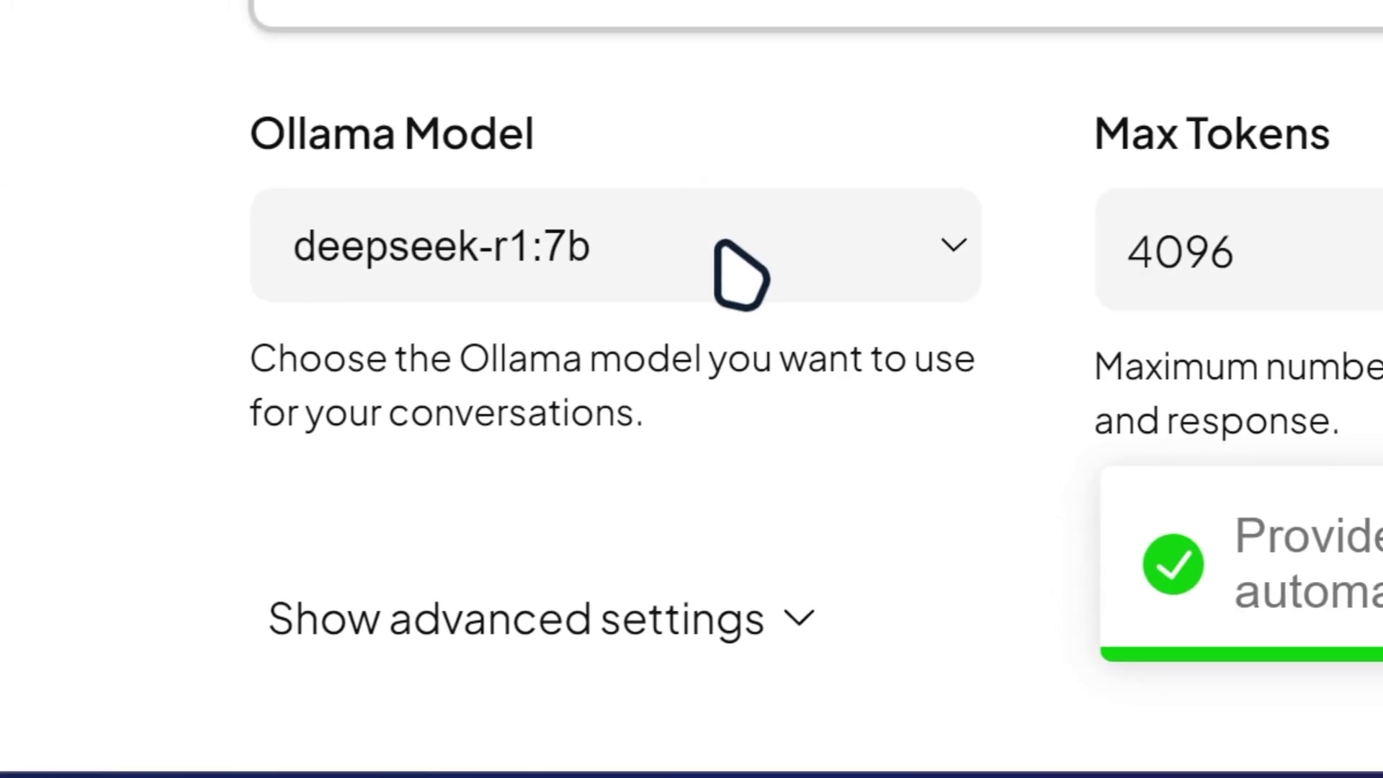
pyautogui.click(385, 602)
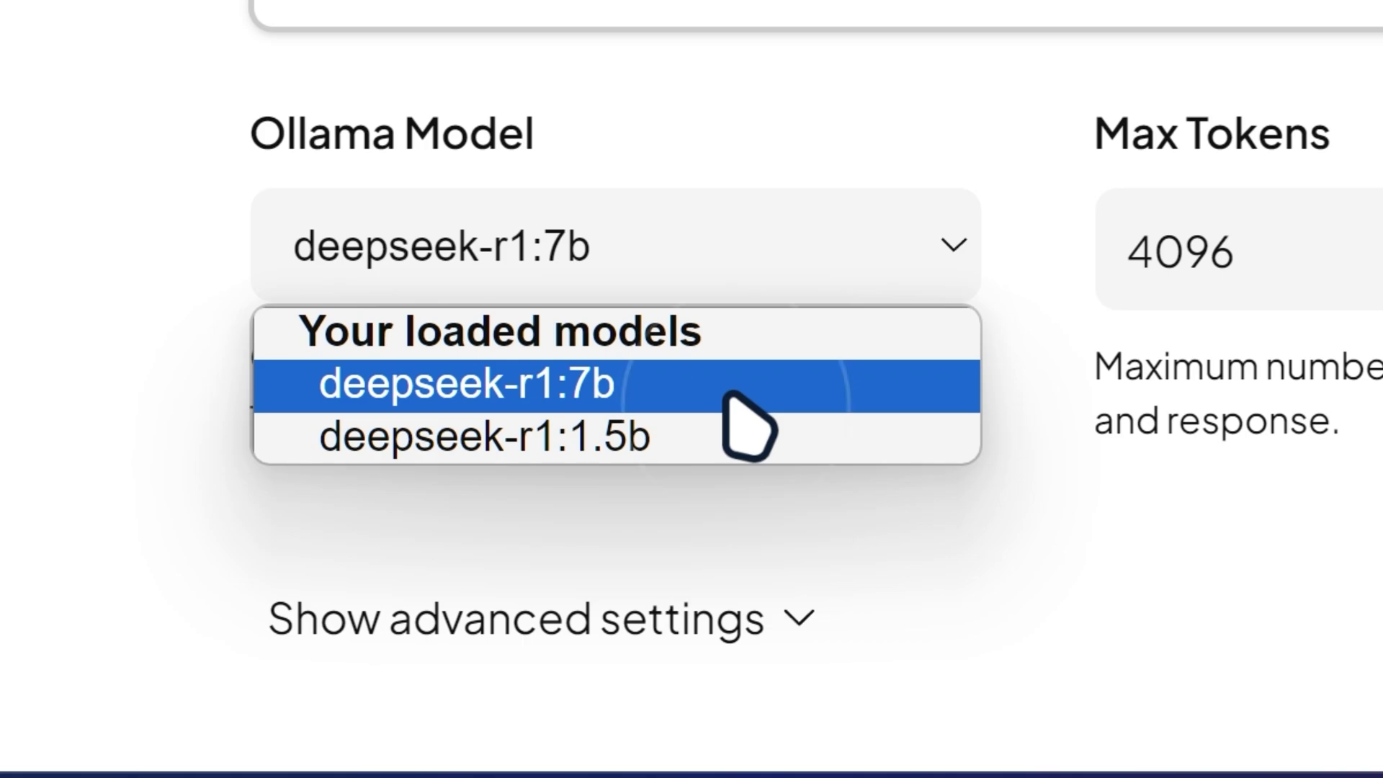
pyautogui.click(727, 396)
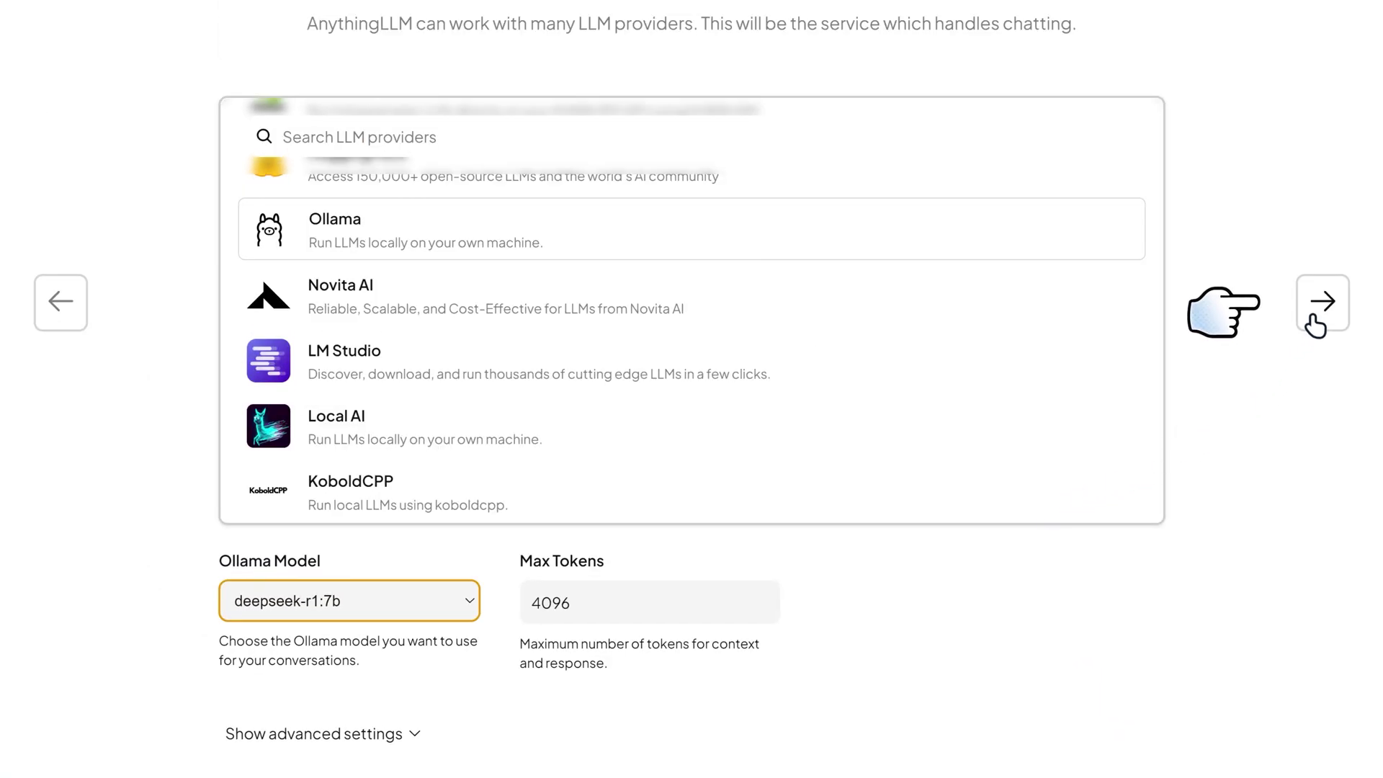
pyautogui.click(1331, 323)
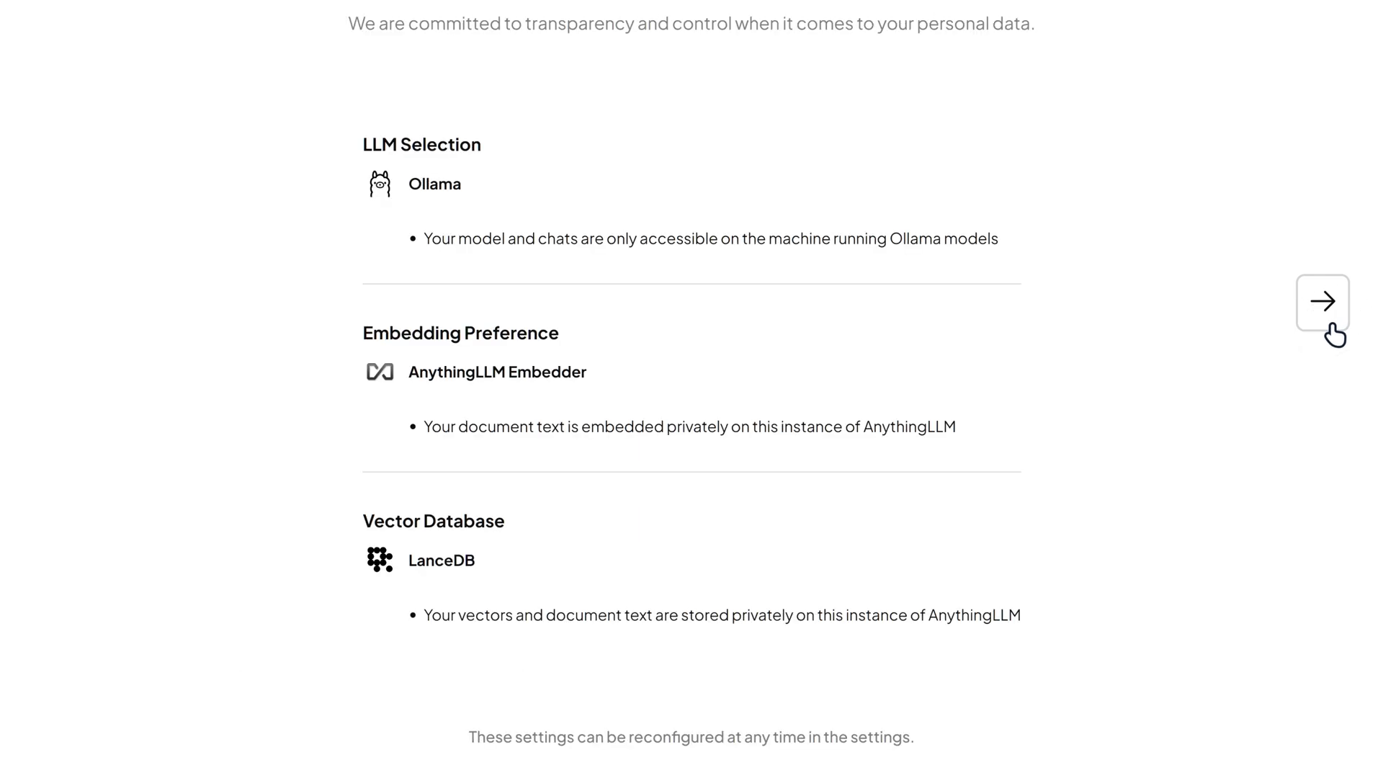
# Continue past the Data Handling & Privacy page and create the first workspace, named with the owner's name plus "Workspace".
pyautogui.scroll(2, 1179, 346)
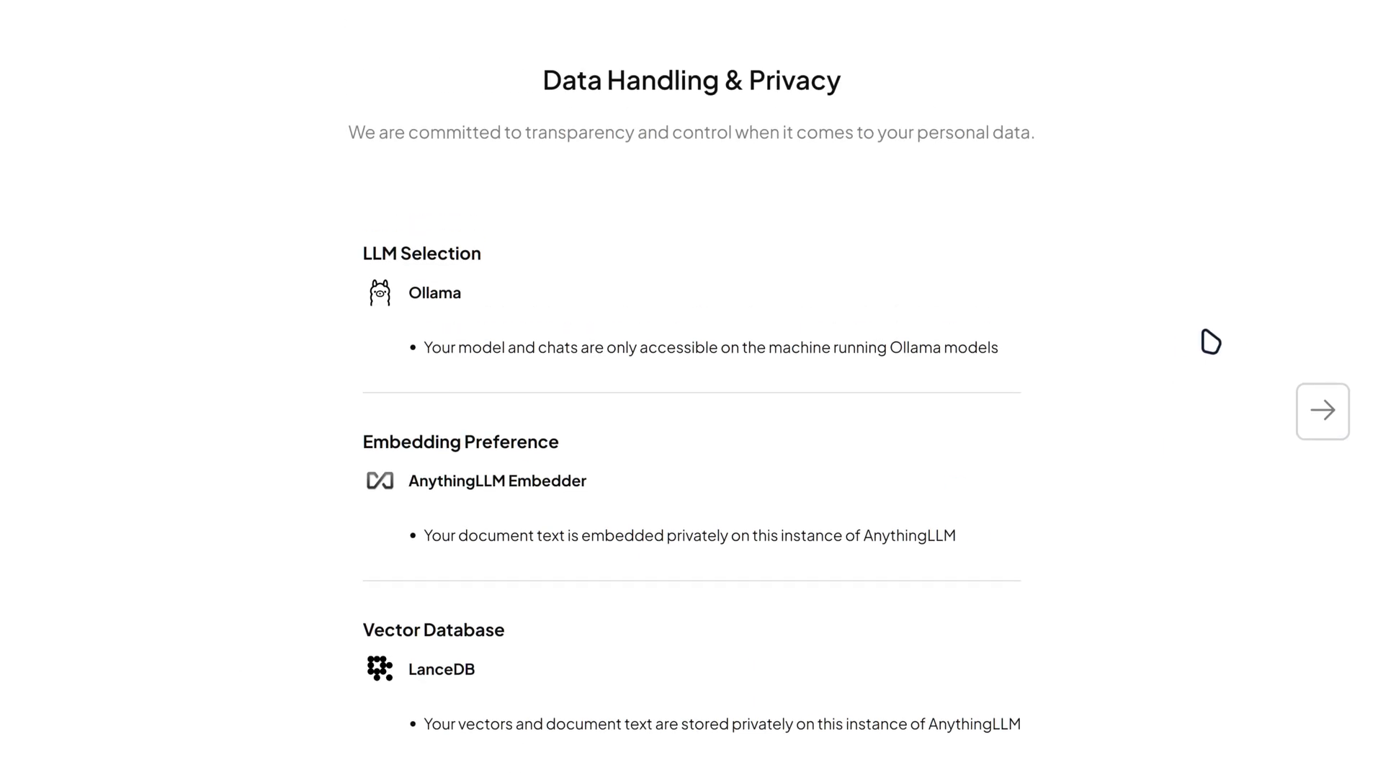
pyautogui.click(1341, 436)
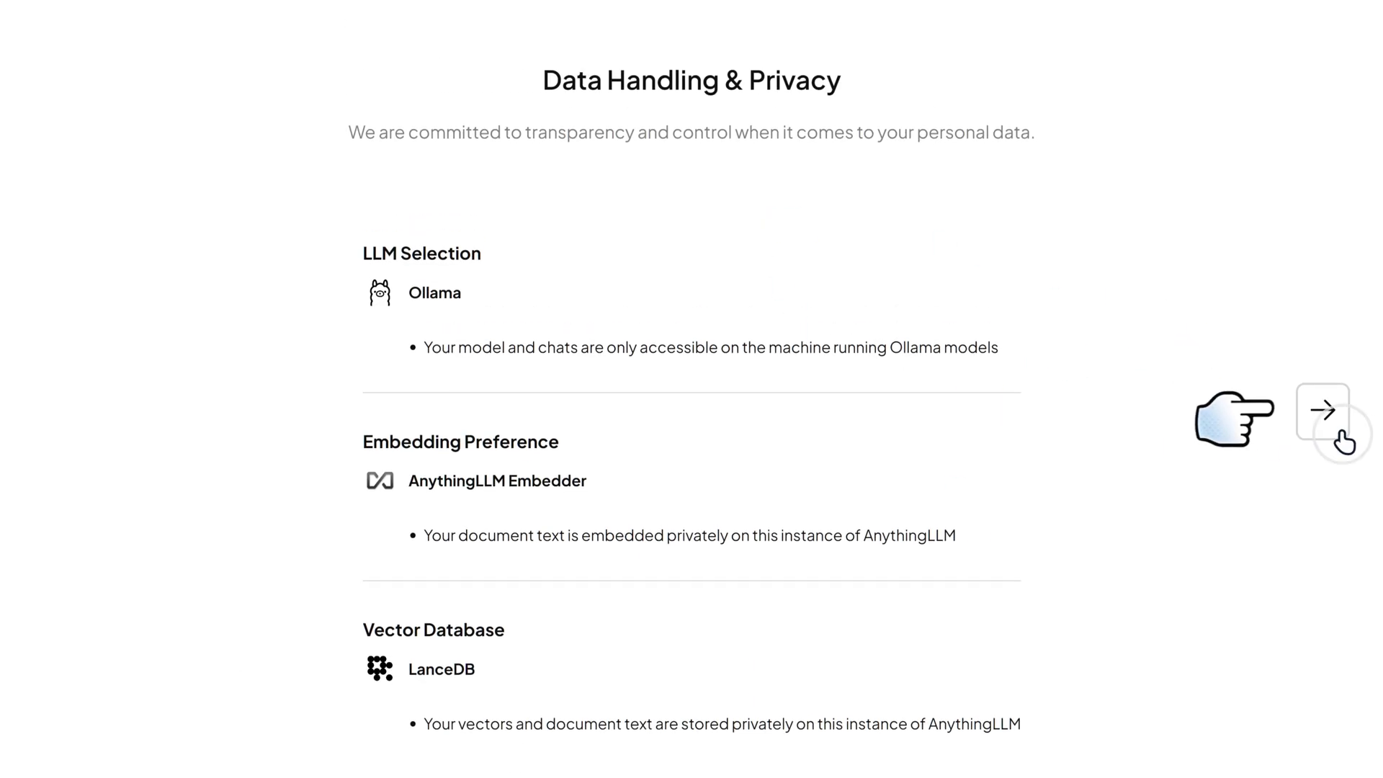
pyautogui.scroll(-1, 1123, 418)
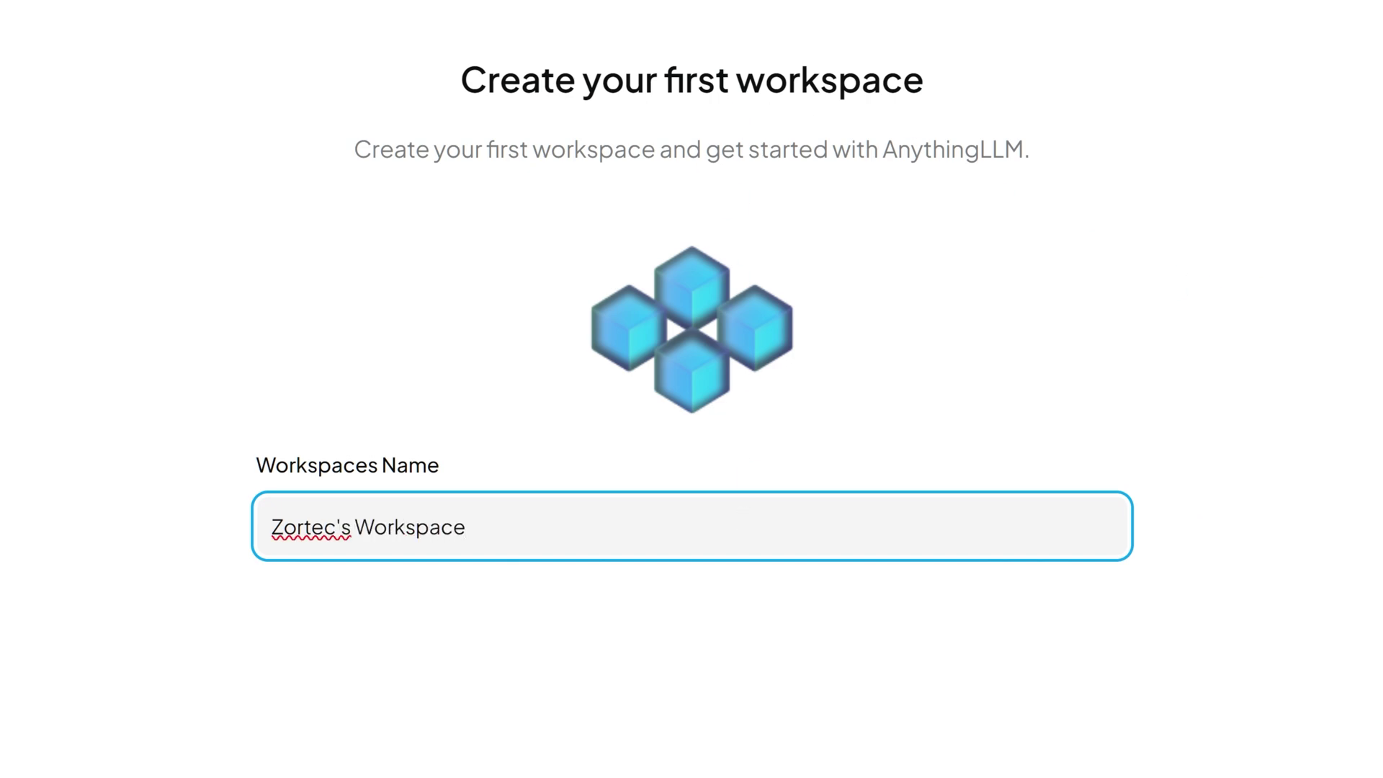
pyautogui.write("Zortec's Workspace")
pyautogui.click(1345, 426)
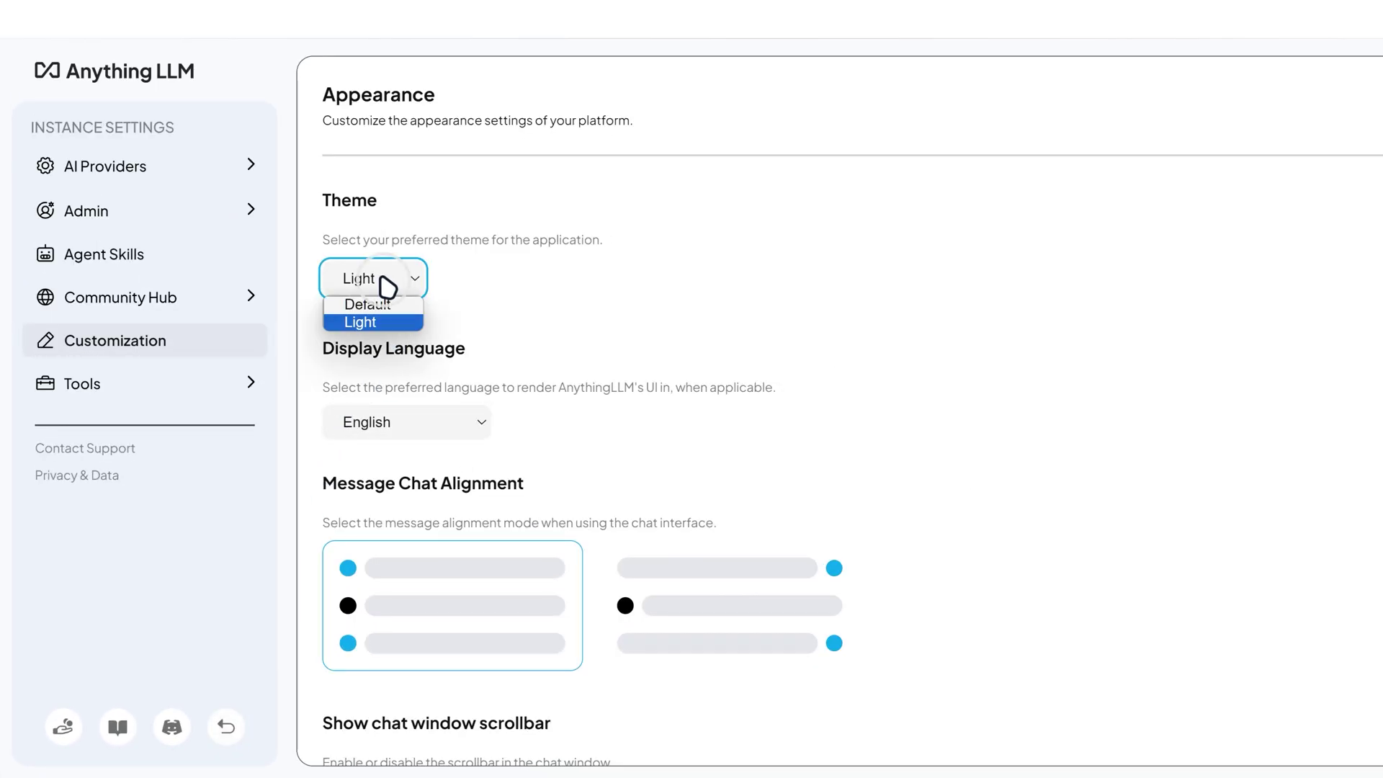
# Set the application theme to Default and leave the instance settings.
pyautogui.click(400, 308)
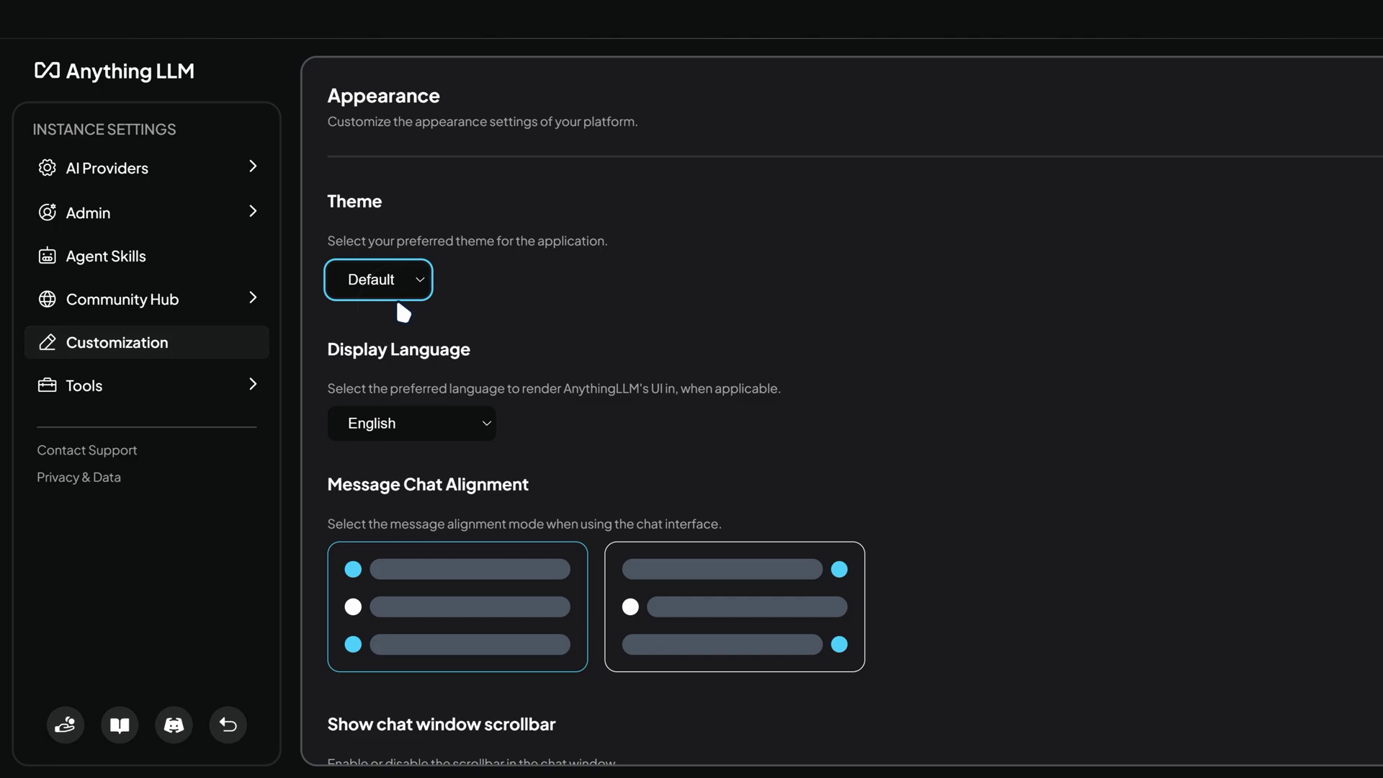
pyautogui.click(231, 729)
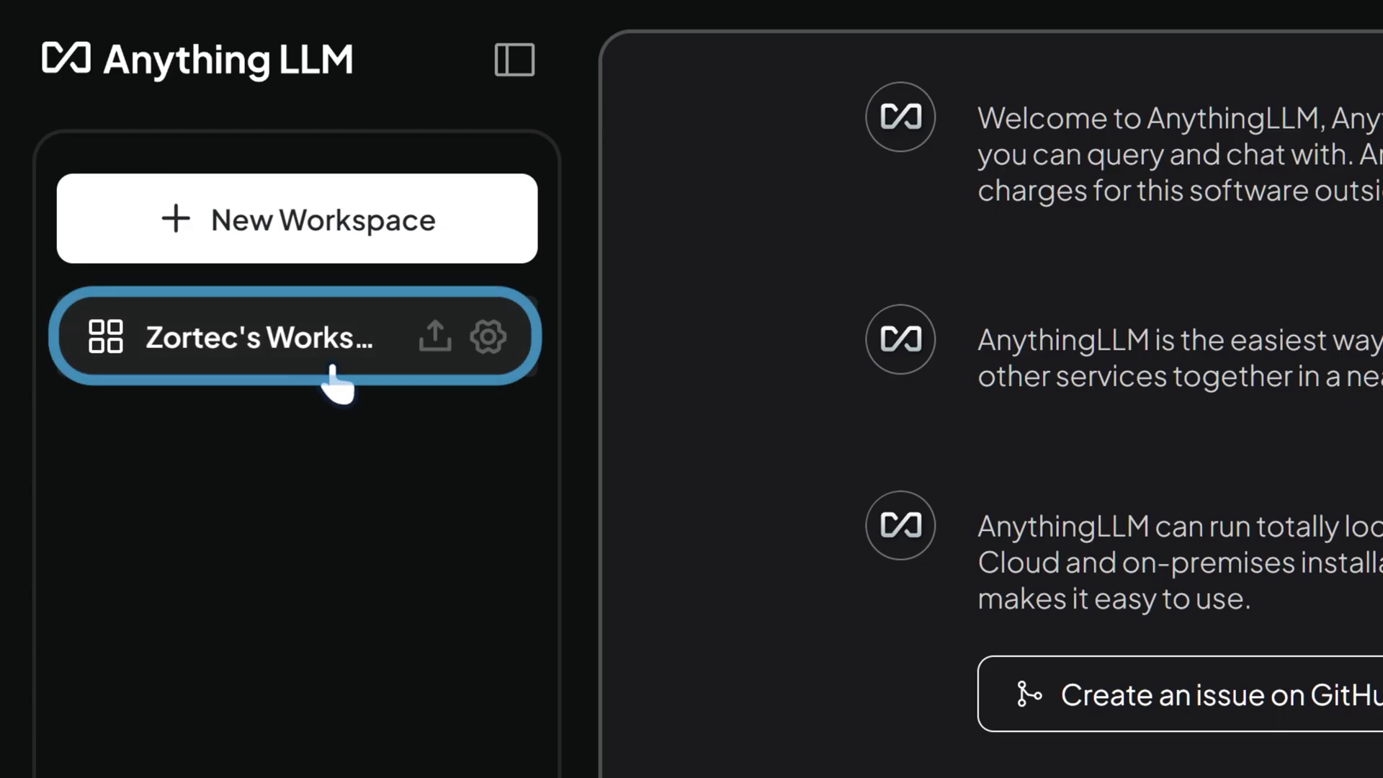
# Open the new workspace, send the message "Who are you?" and go to the end of the reply.
pyautogui.click(154, 227)
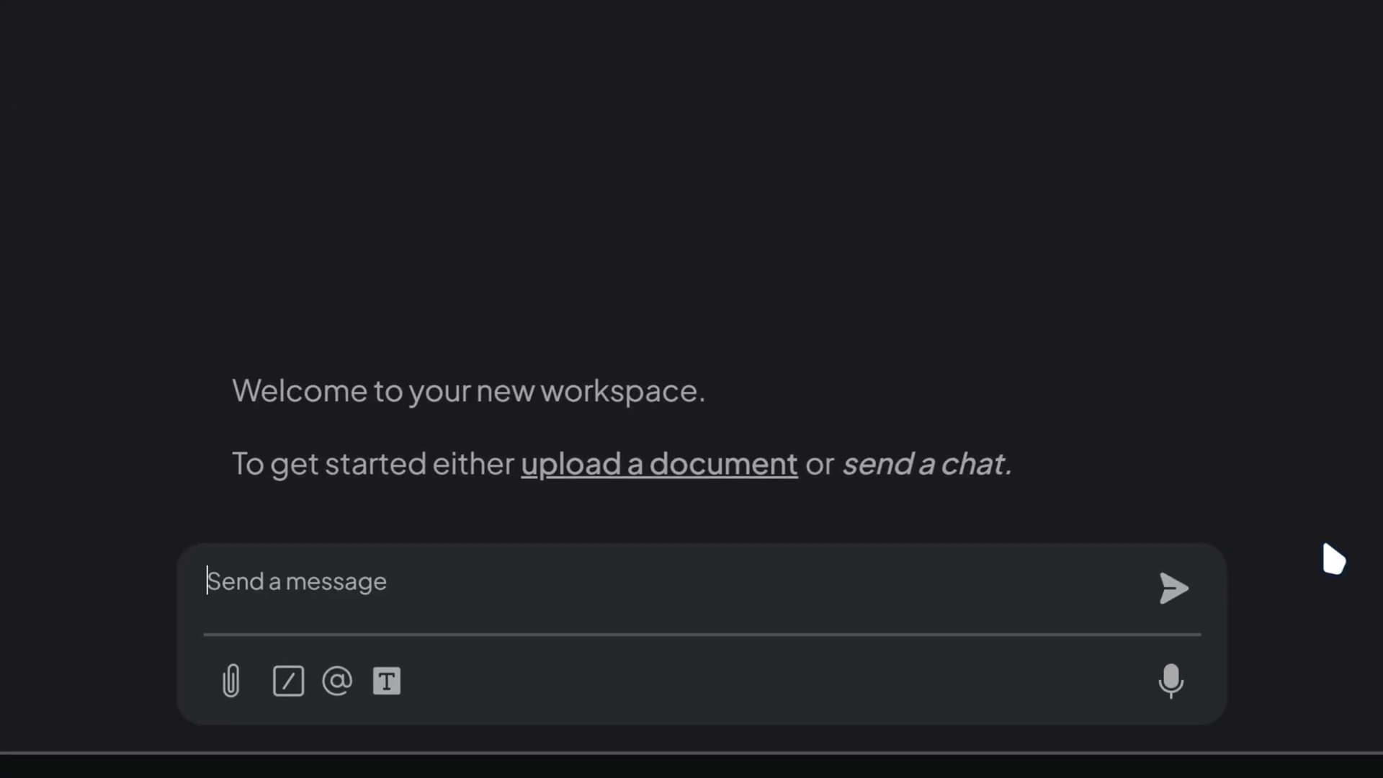
pyautogui.write('W')
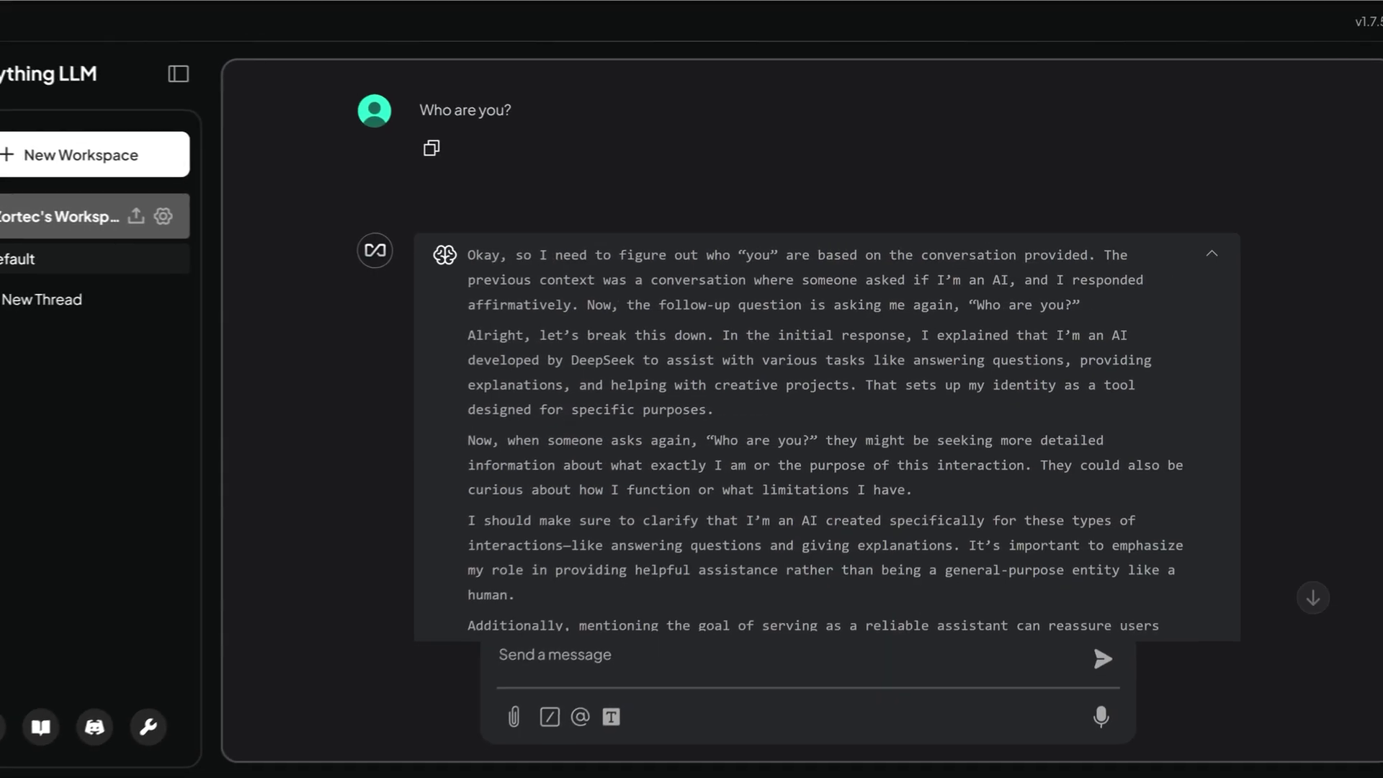
pyautogui.click(1312, 597)
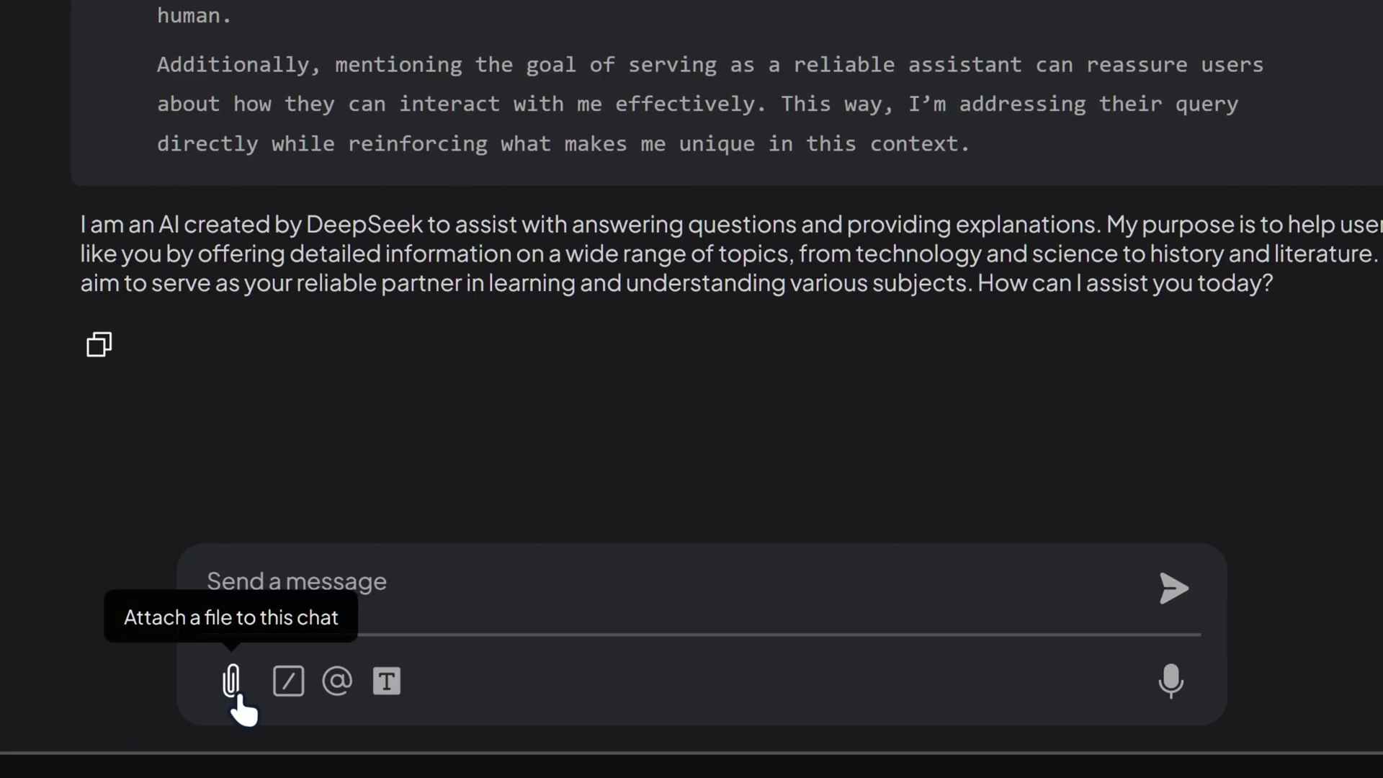
# Look at the available slash commands and the default agent's skills in the chat.
pyautogui.click(287, 691)
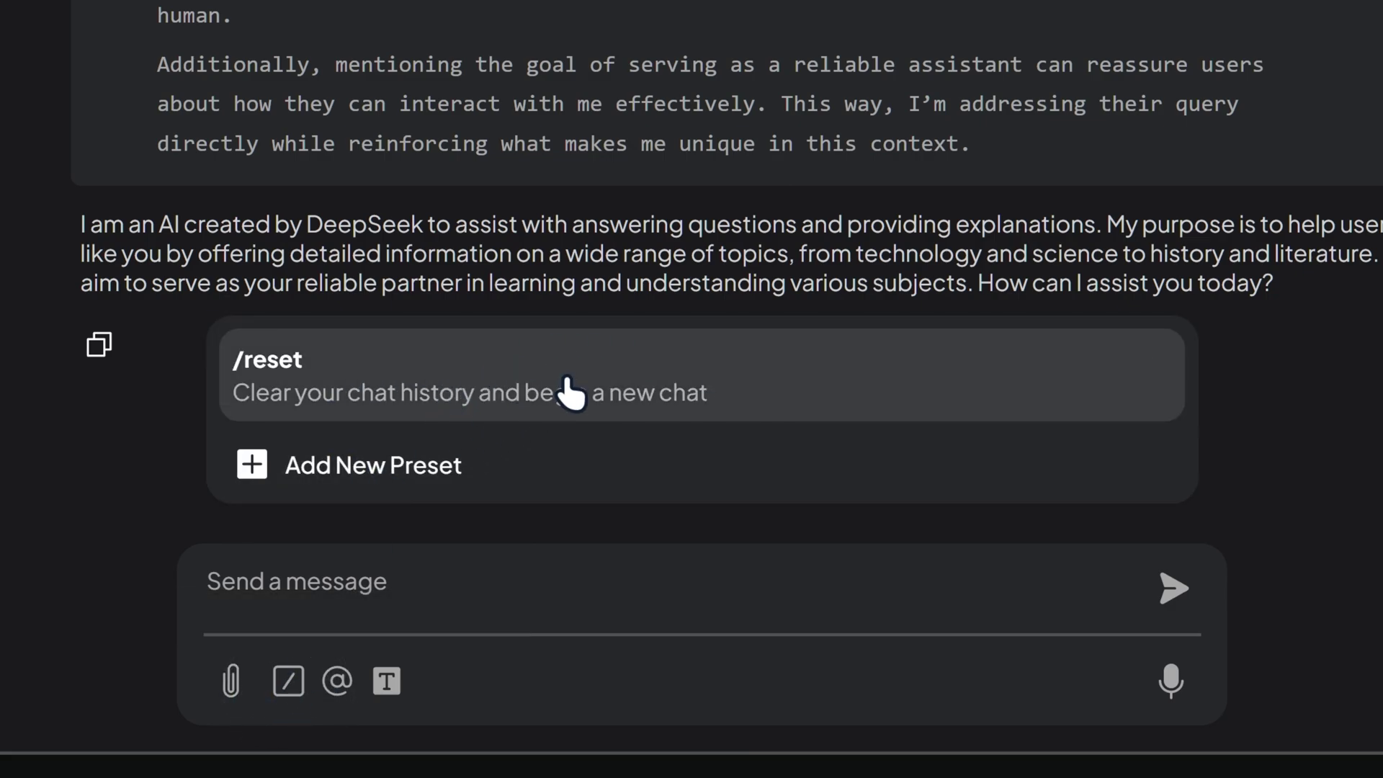
pyautogui.click(337, 681)
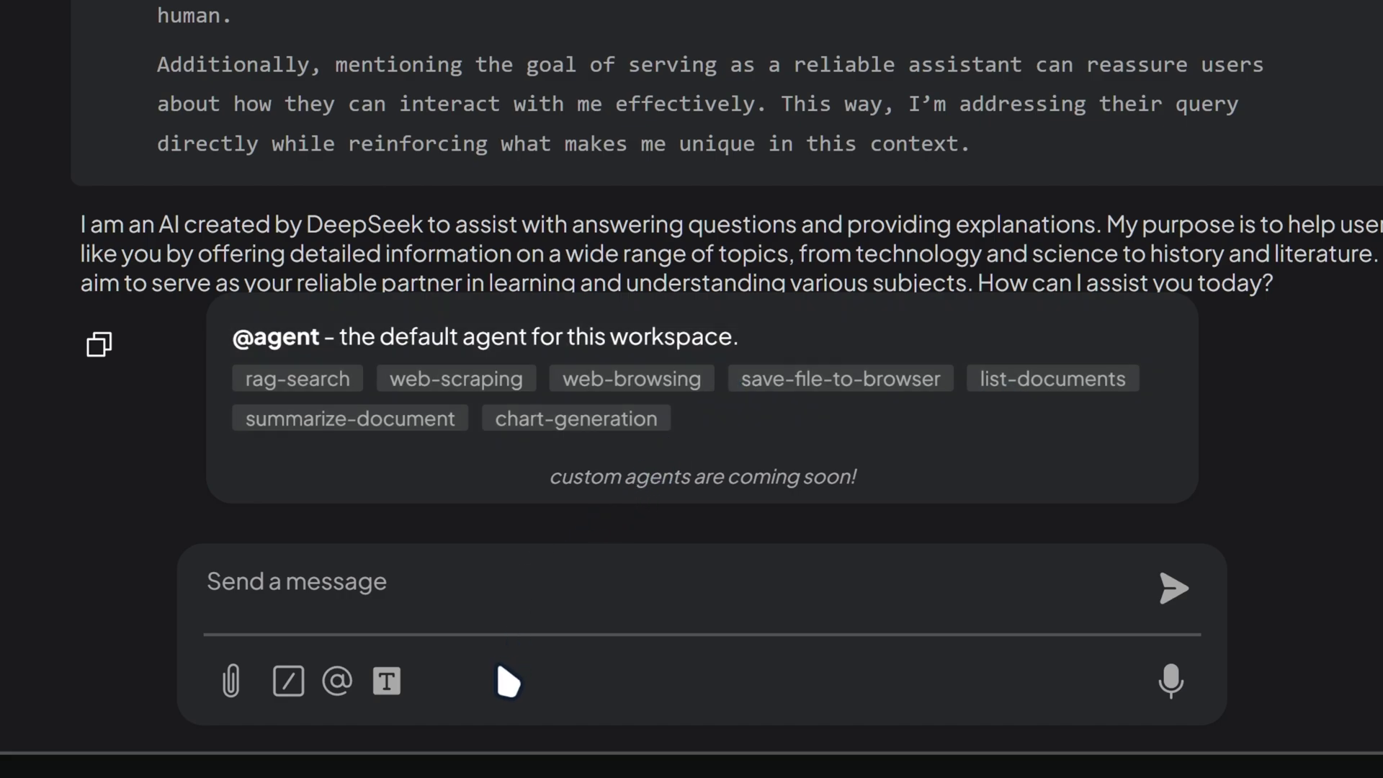
# Try the Large chat text size and switch it back to Normal.
pyautogui.click(389, 683)
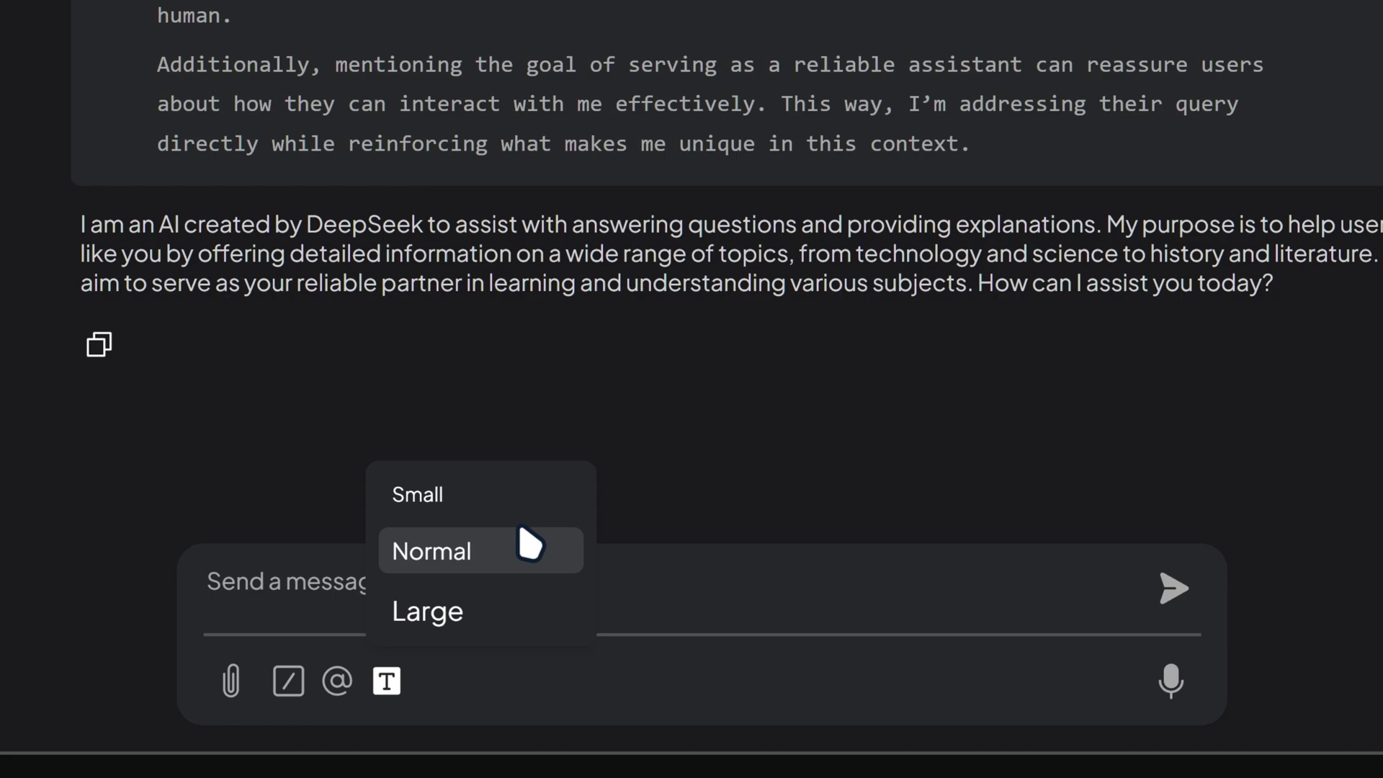
pyautogui.click(520, 611)
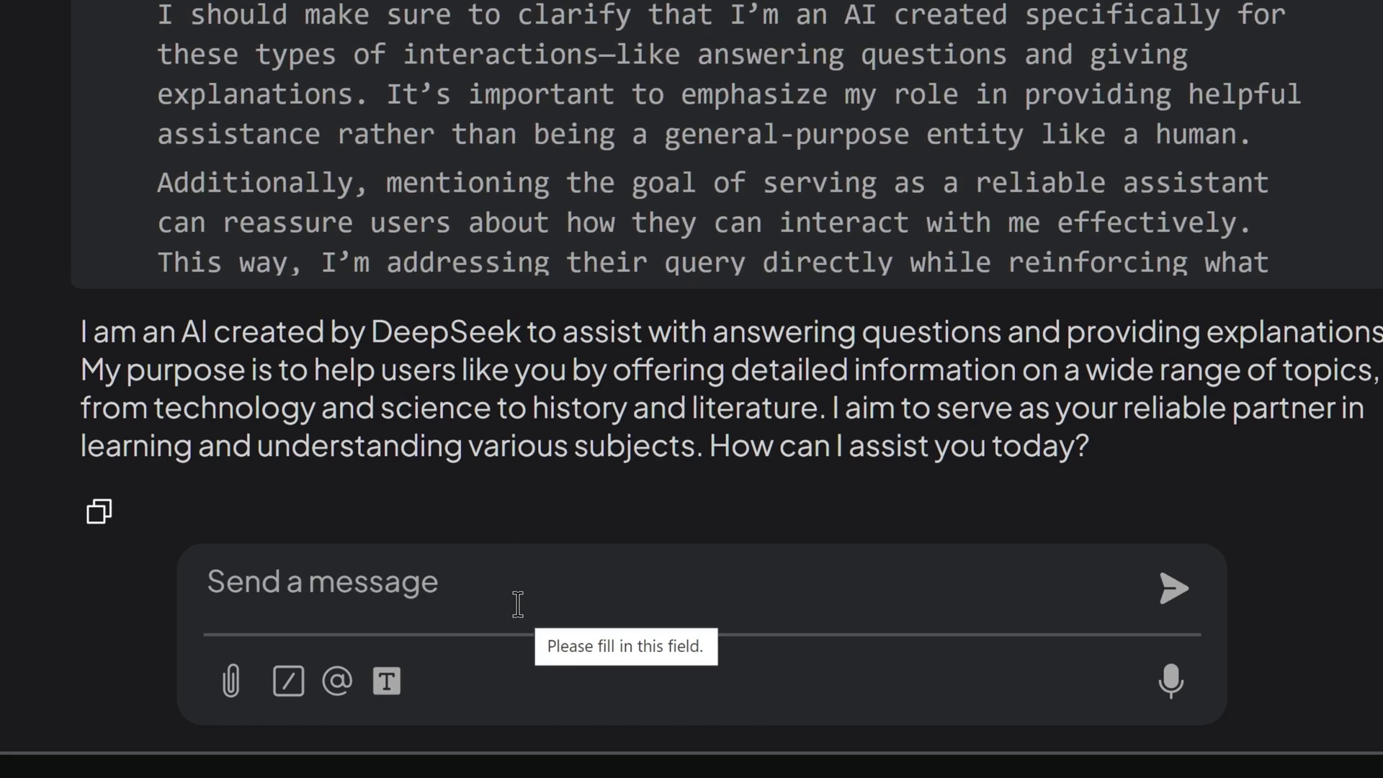
pyautogui.click(386, 681)
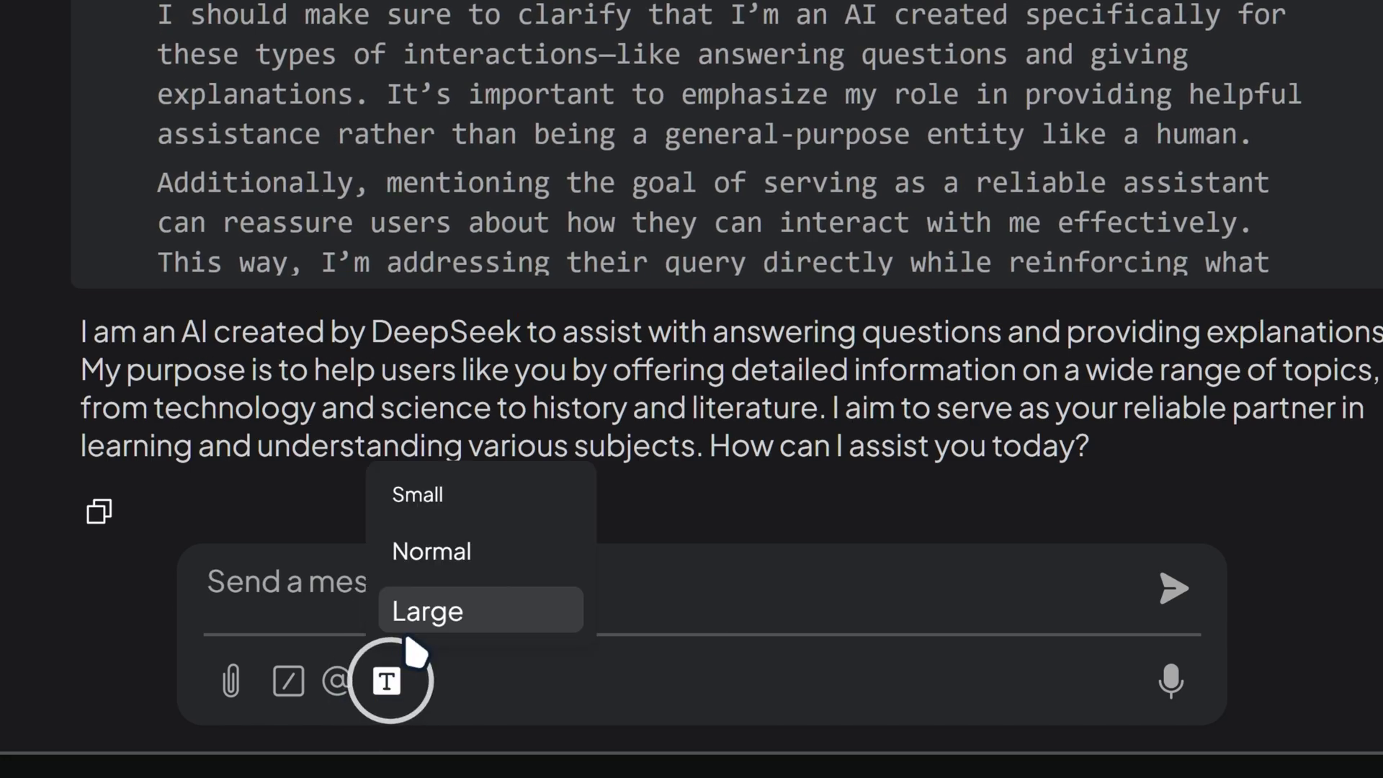
pyautogui.click(490, 569)
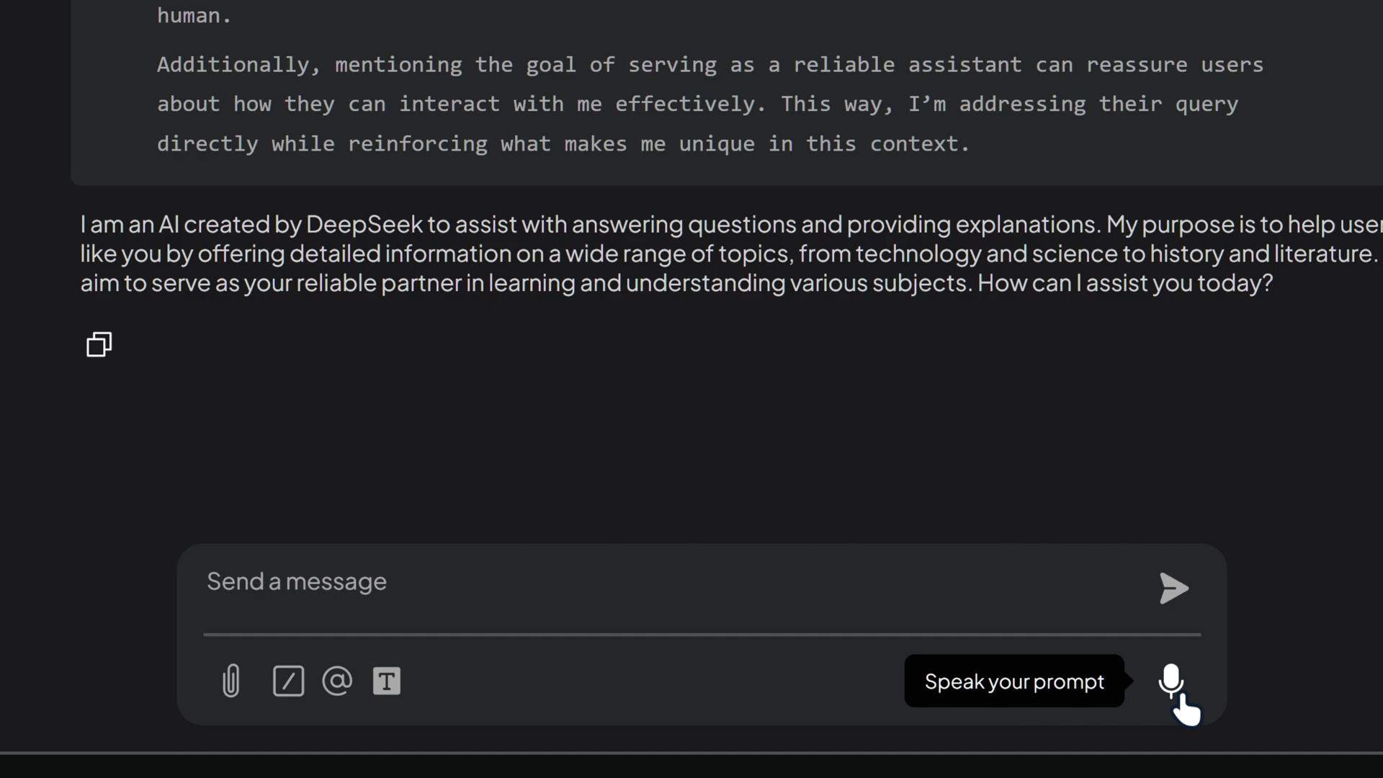
pyautogui.click(585, 618)
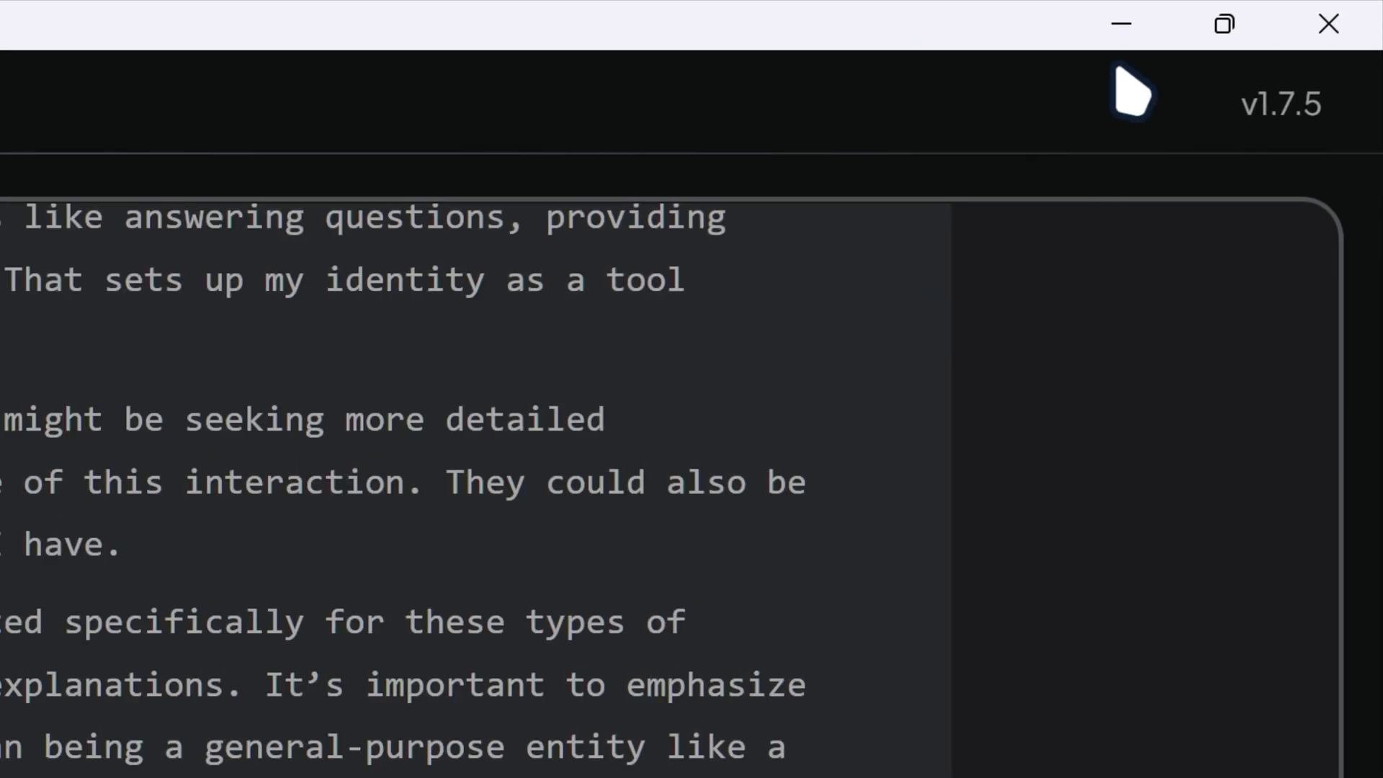
# Attach the "NVIDIA RTX 5090 Review" file from the desktop to the chat and ask the model to summarise what the document is about.
pyautogui.click(1121, 24)
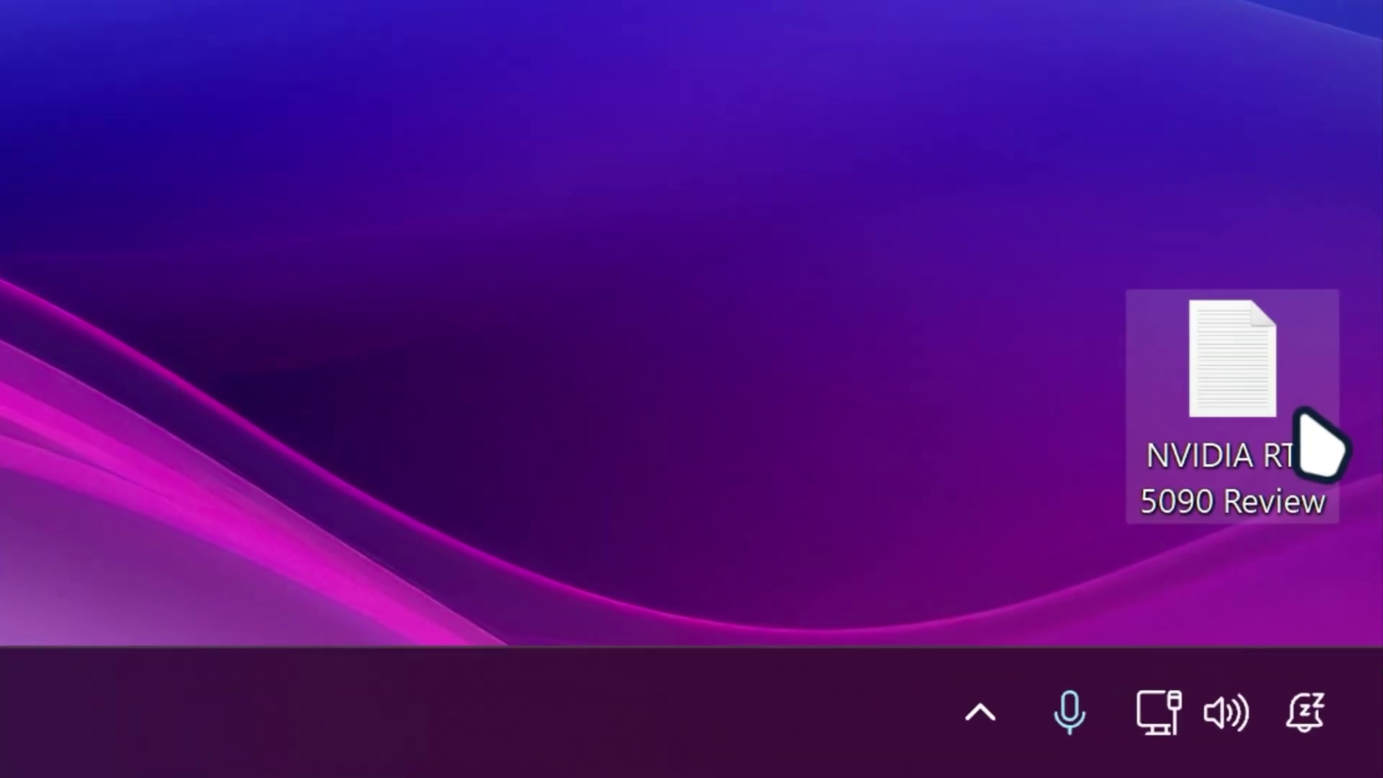
pyautogui.moveTo(1359, 673); pyautogui.dragTo(844, 749)
pyautogui.moveTo(1039, 718); pyautogui.dragTo(615, 486)
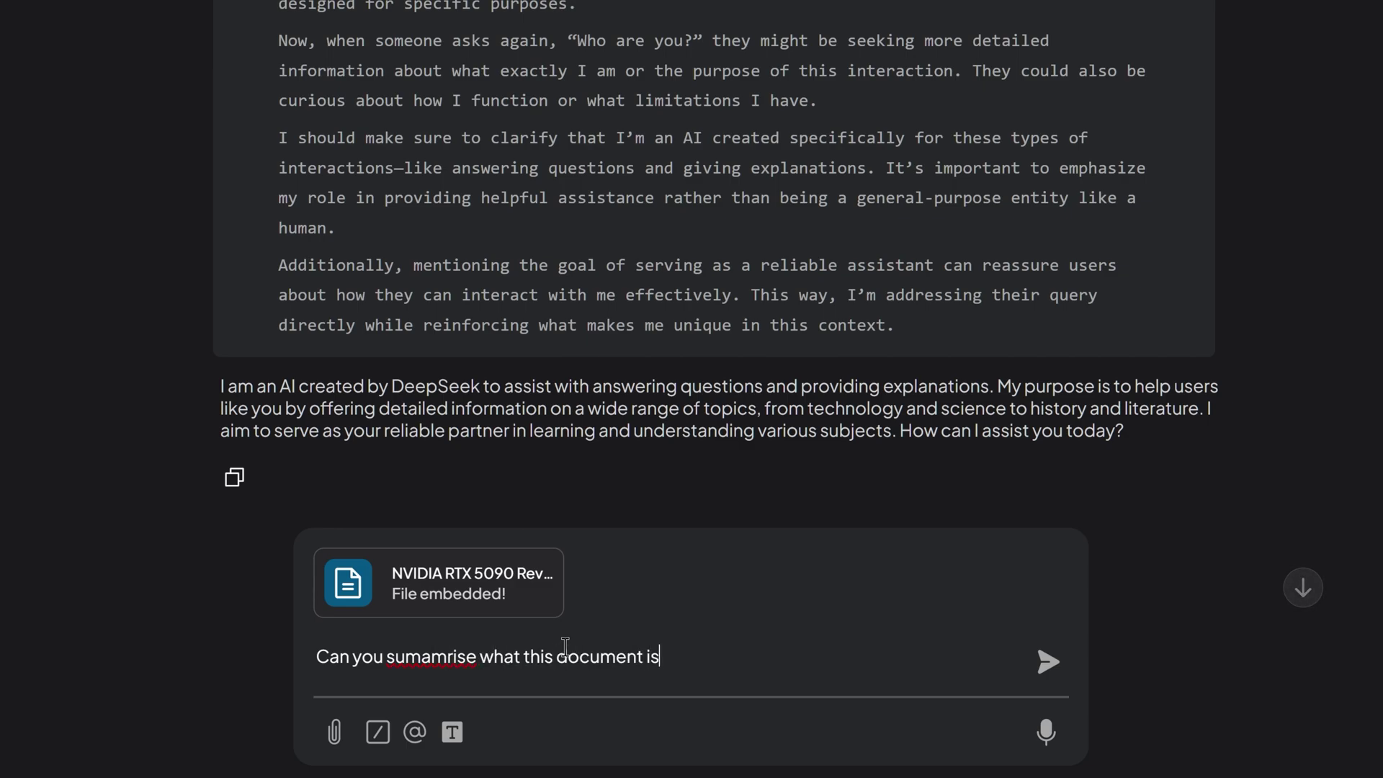
pyautogui.press('Return')
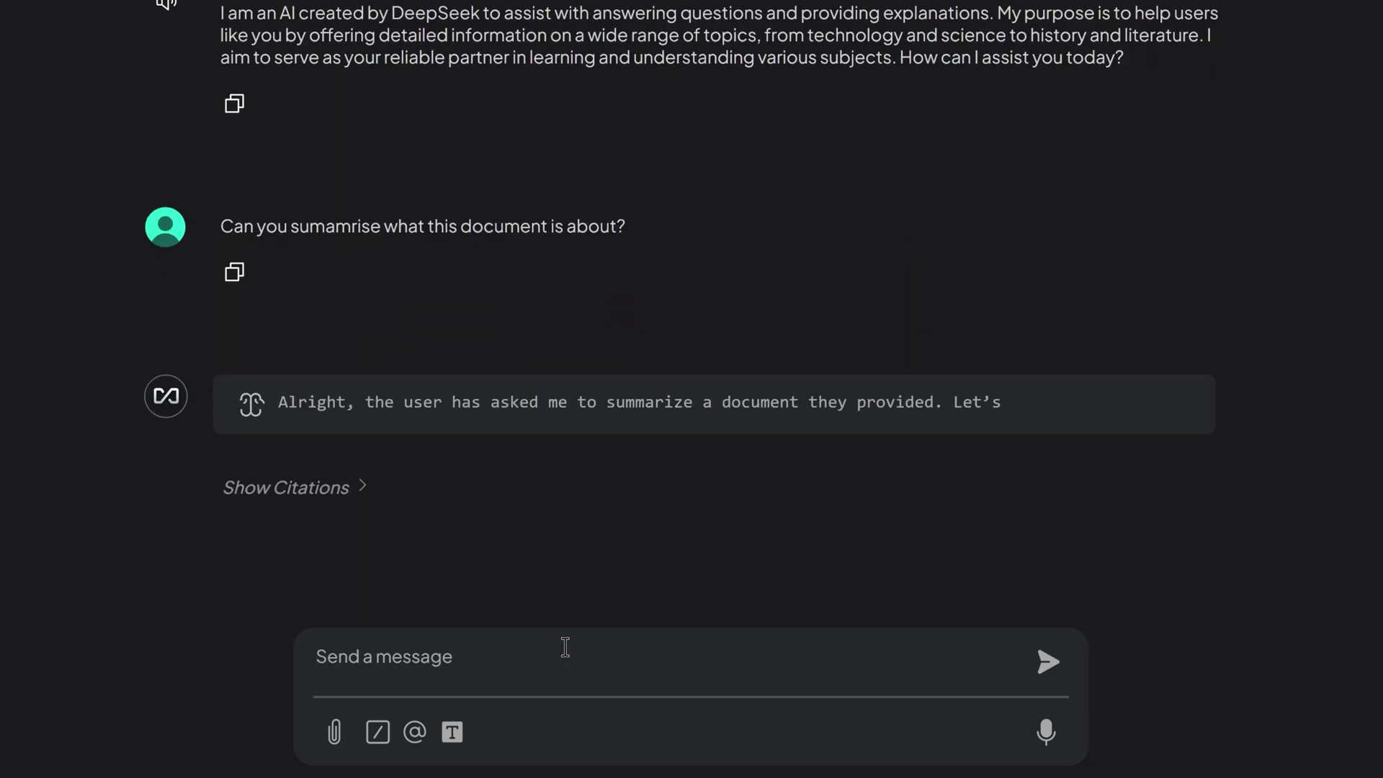